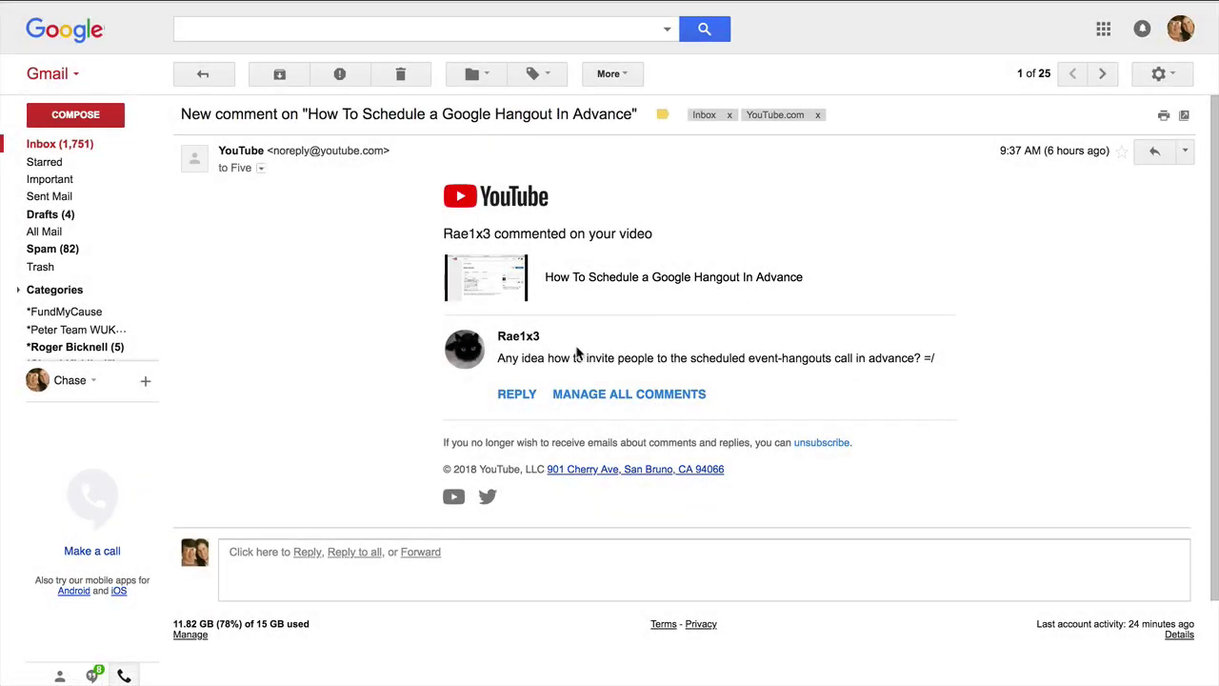
# Review the viewer's question about inviting people to the scheduled Hangouts call in advance.
pyautogui.moveTo(496, 358); pyautogui.dragTo(928, 359)
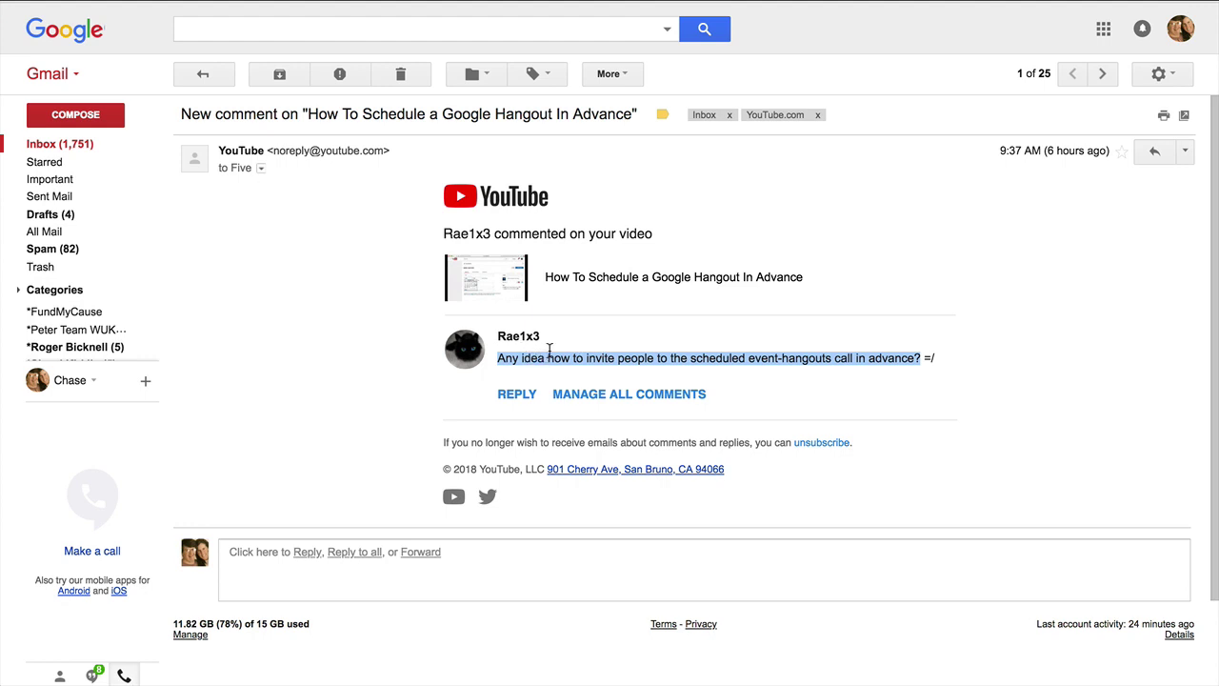
pyautogui.click(605, 359)
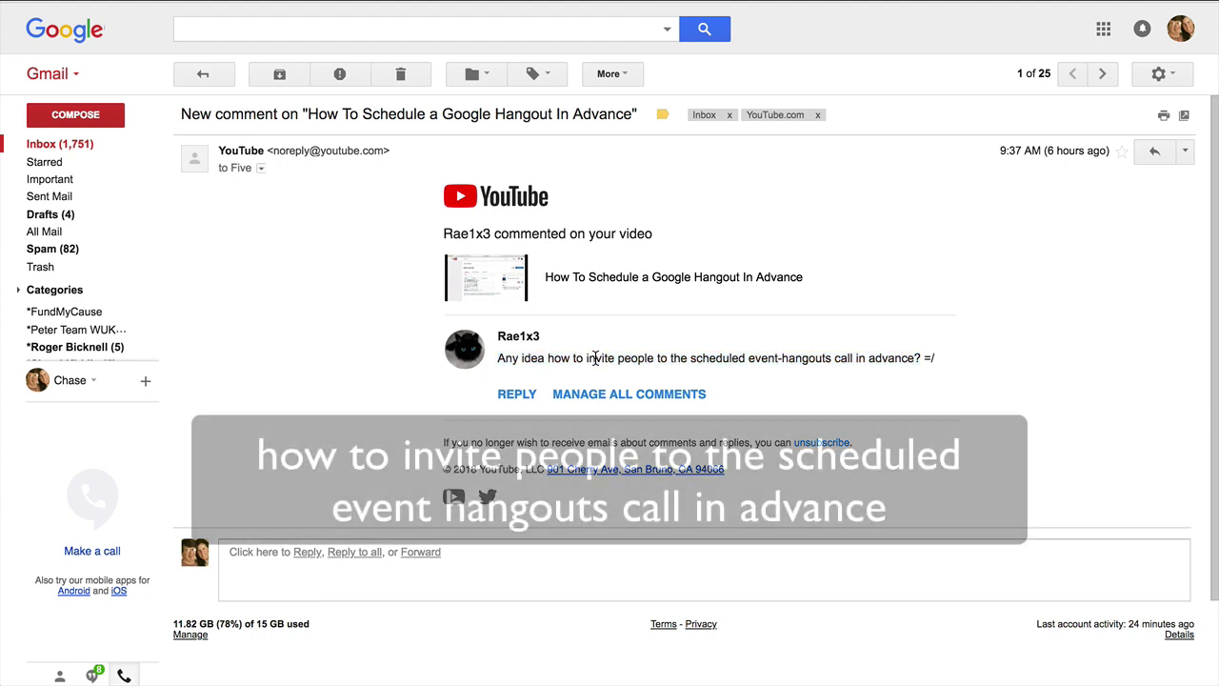
pyautogui.doubleClick(597, 358)
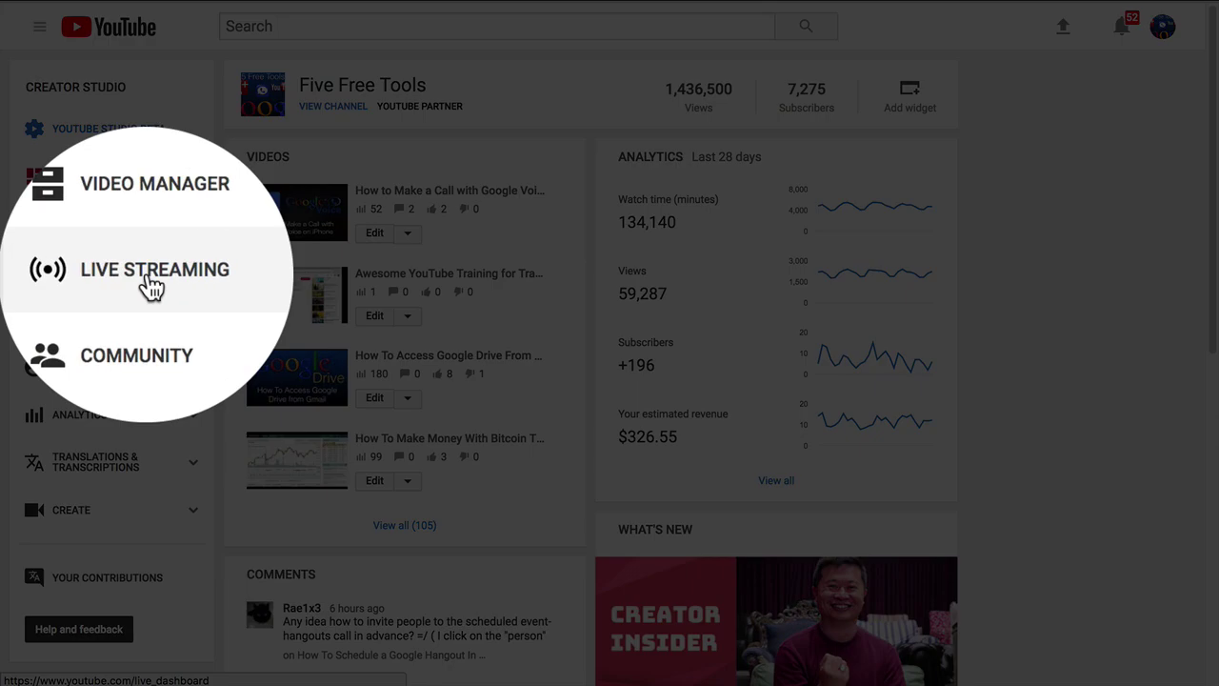
# Switch to YouTube's live streaming events and start a new live event.
pyautogui.click(99, 279)
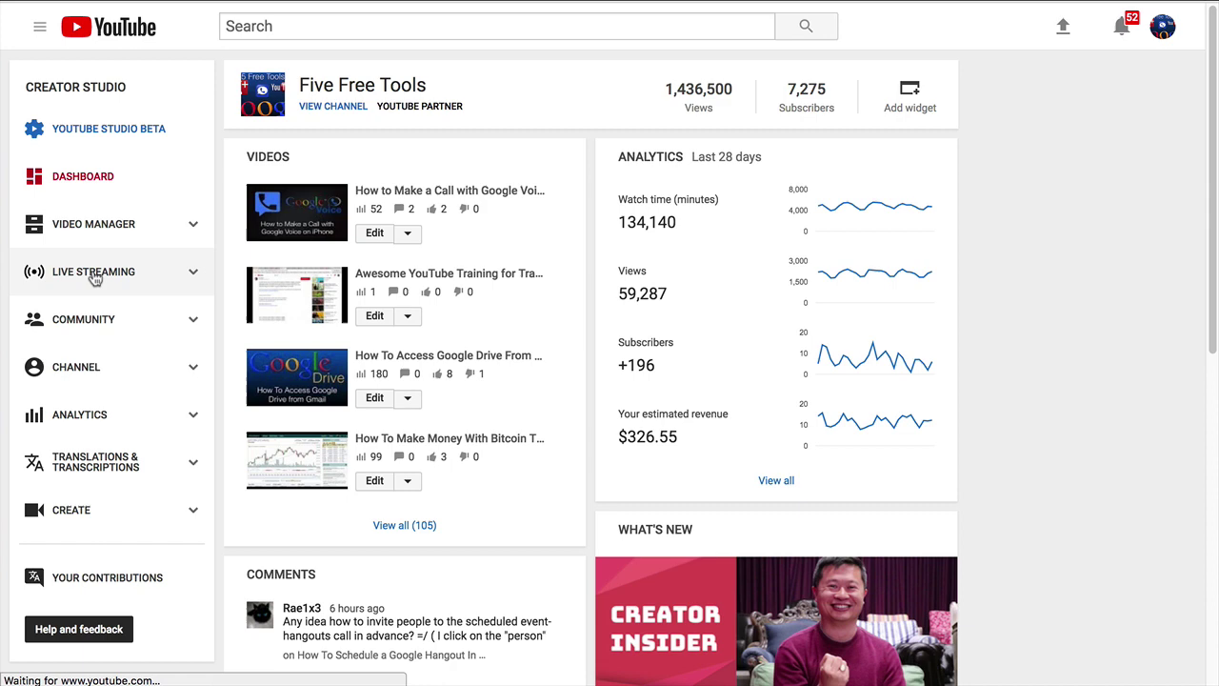
pyautogui.scroll(-6, 77, 298)
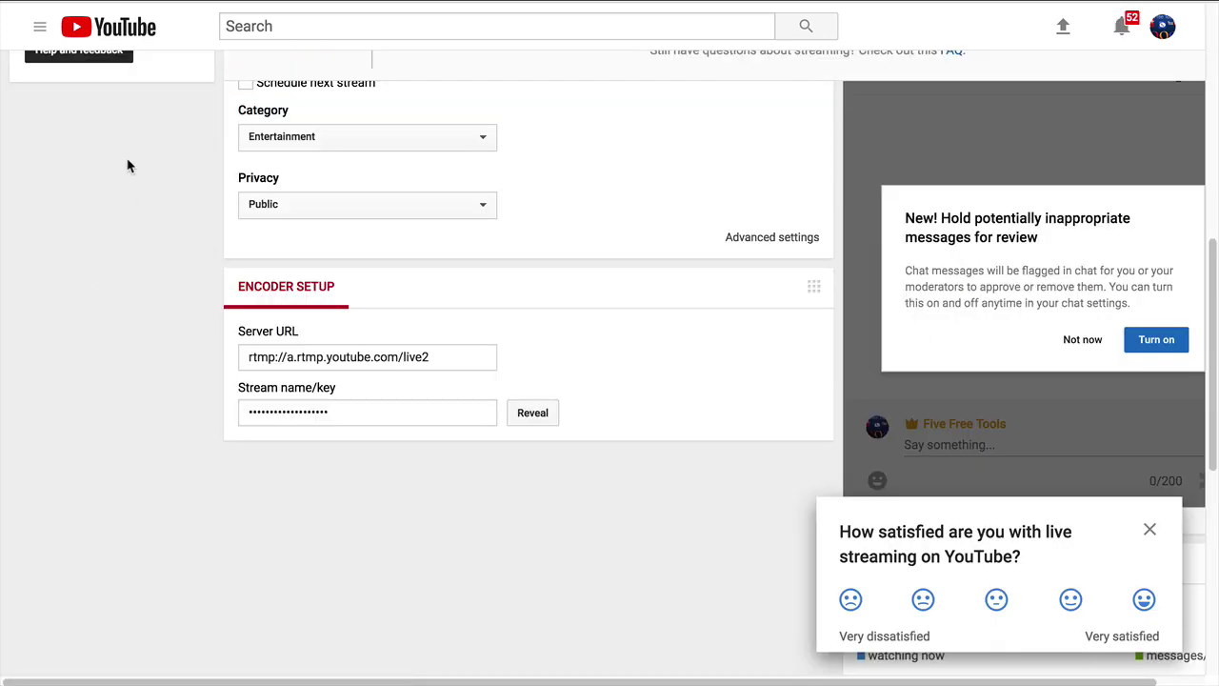
pyautogui.scroll(8, 124, 177)
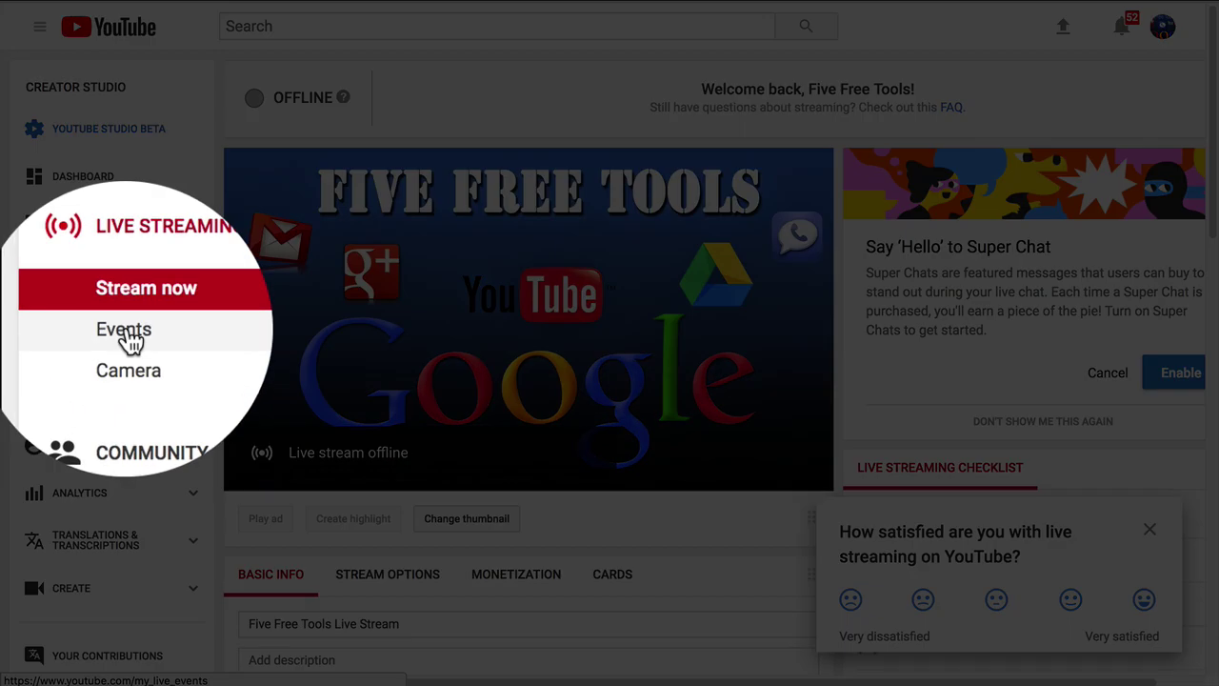
pyautogui.click(74, 330)
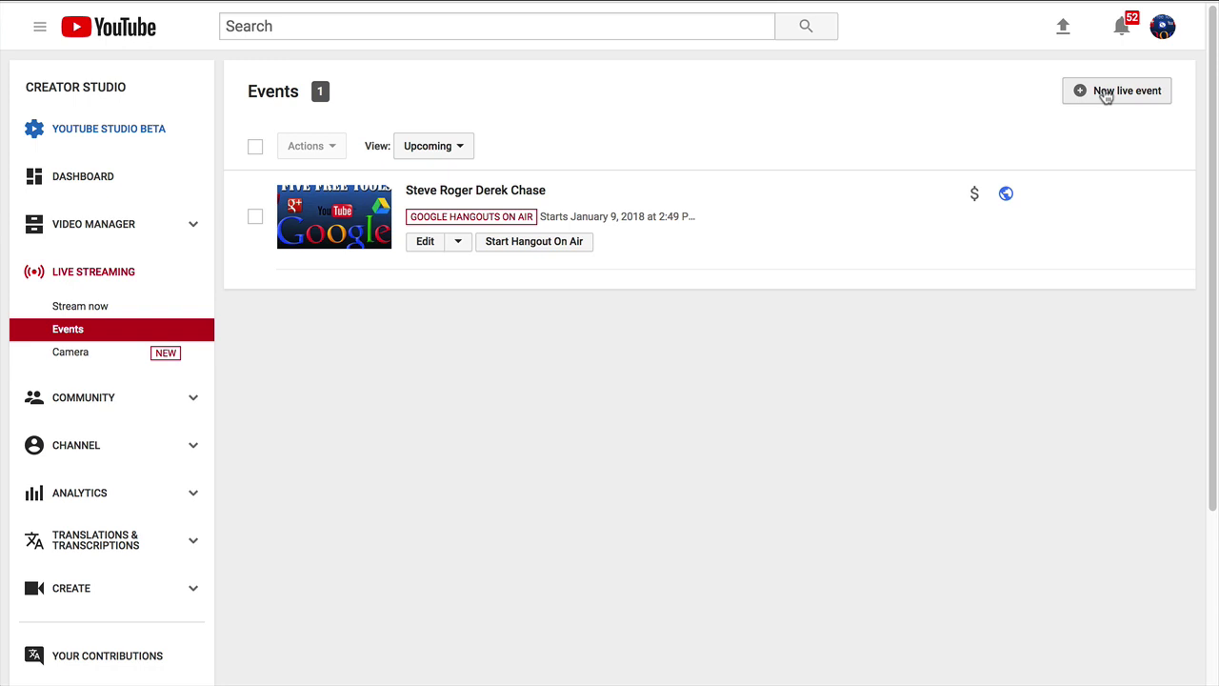
pyautogui.click(1105, 97)
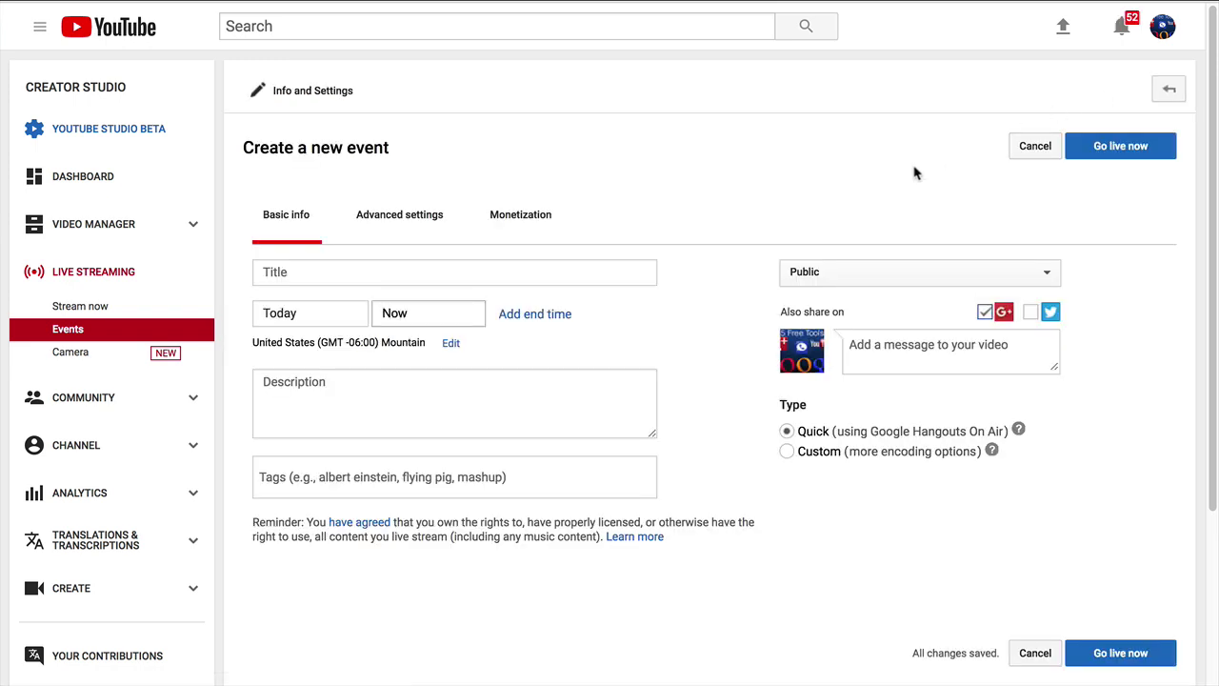
# Title the event "how to invite people to the scheduled event hangouts call in advance" and copy that title.
pyautogui.click(496, 273)
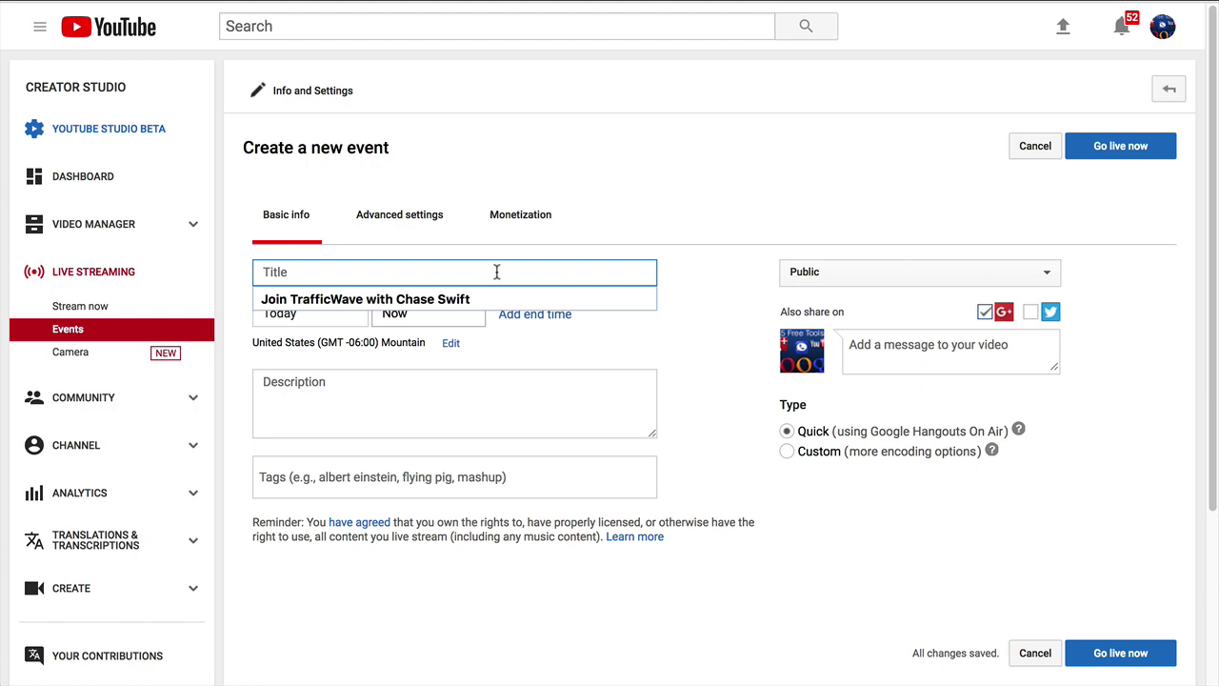
pyautogui.write('how to invite people to the scheduled event hangouts call in advance')
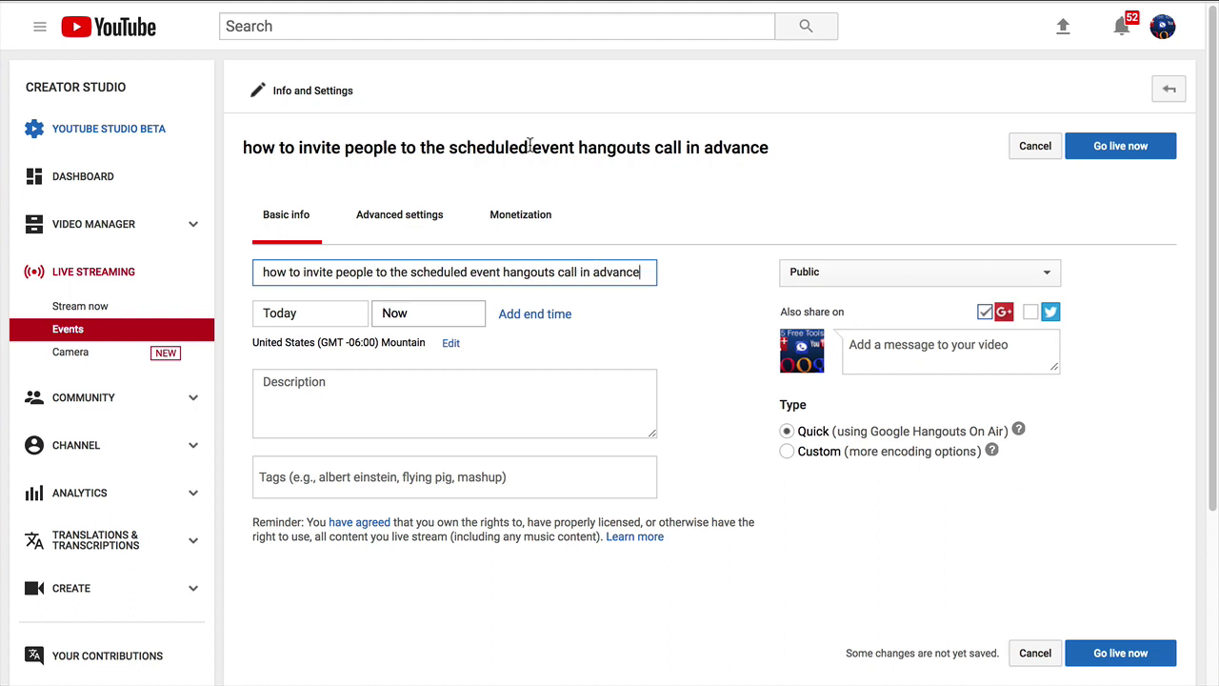
pyautogui.tripleClick(340, 271)
pyautogui.hotkey('ctrl', 'c')
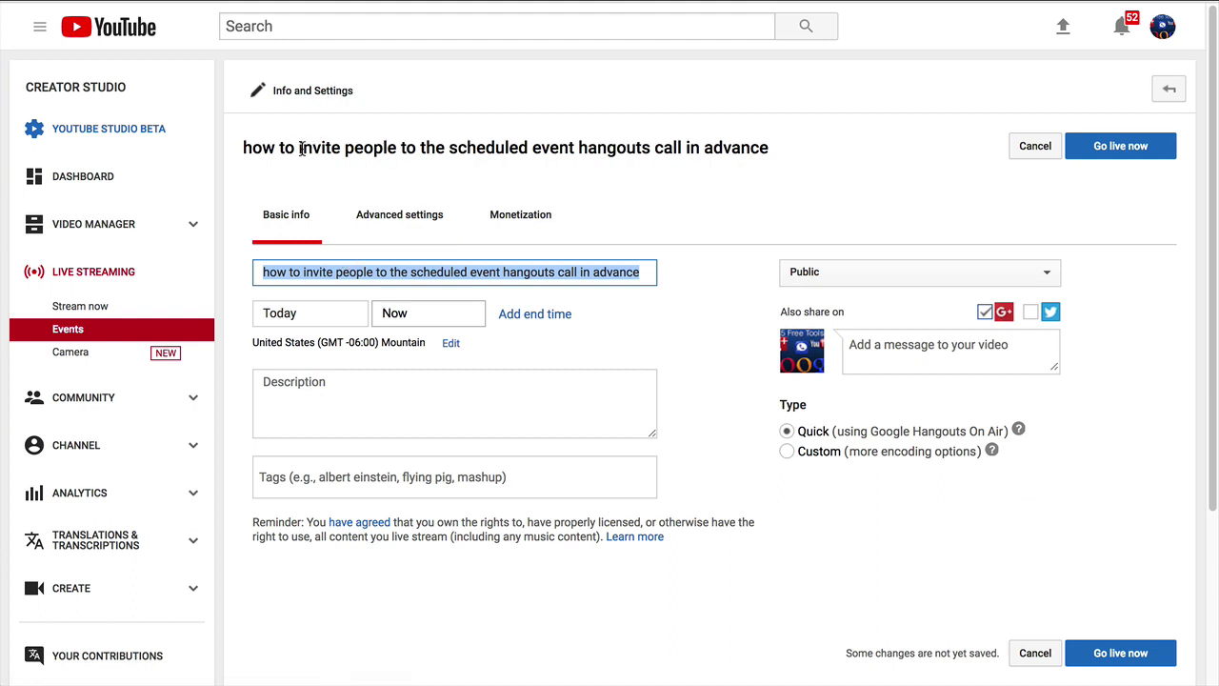
pyautogui.moveTo(301, 150); pyautogui.dragTo(523, 154)
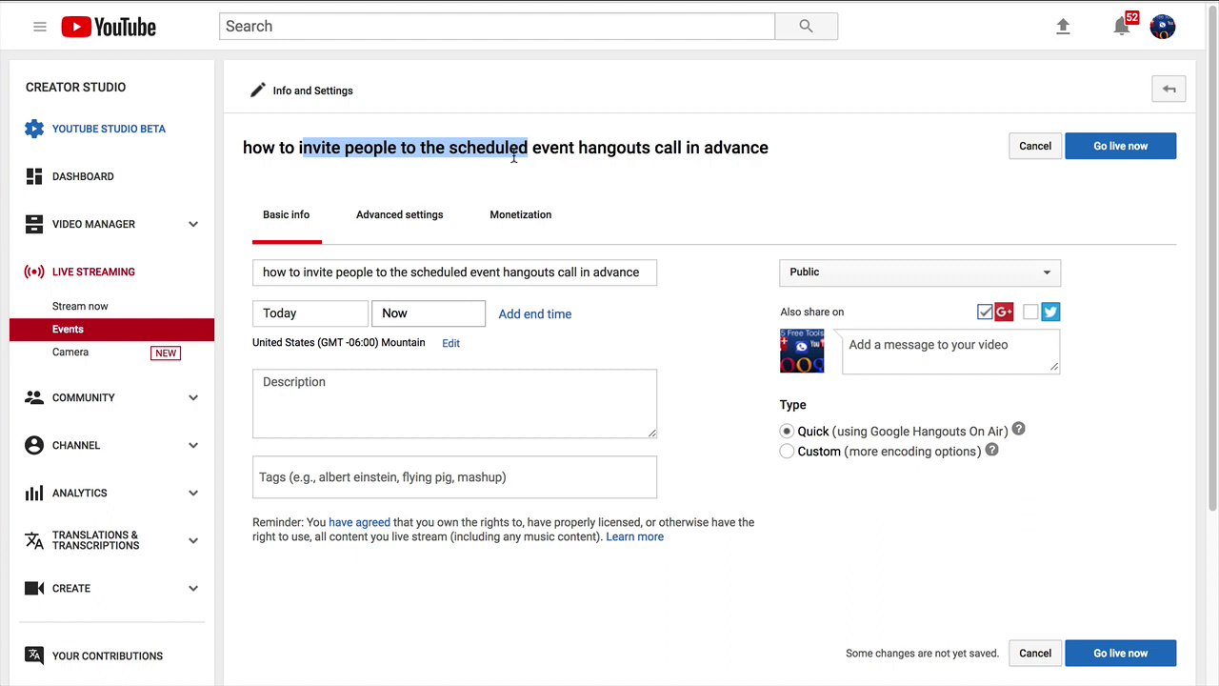
pyautogui.click(482, 152)
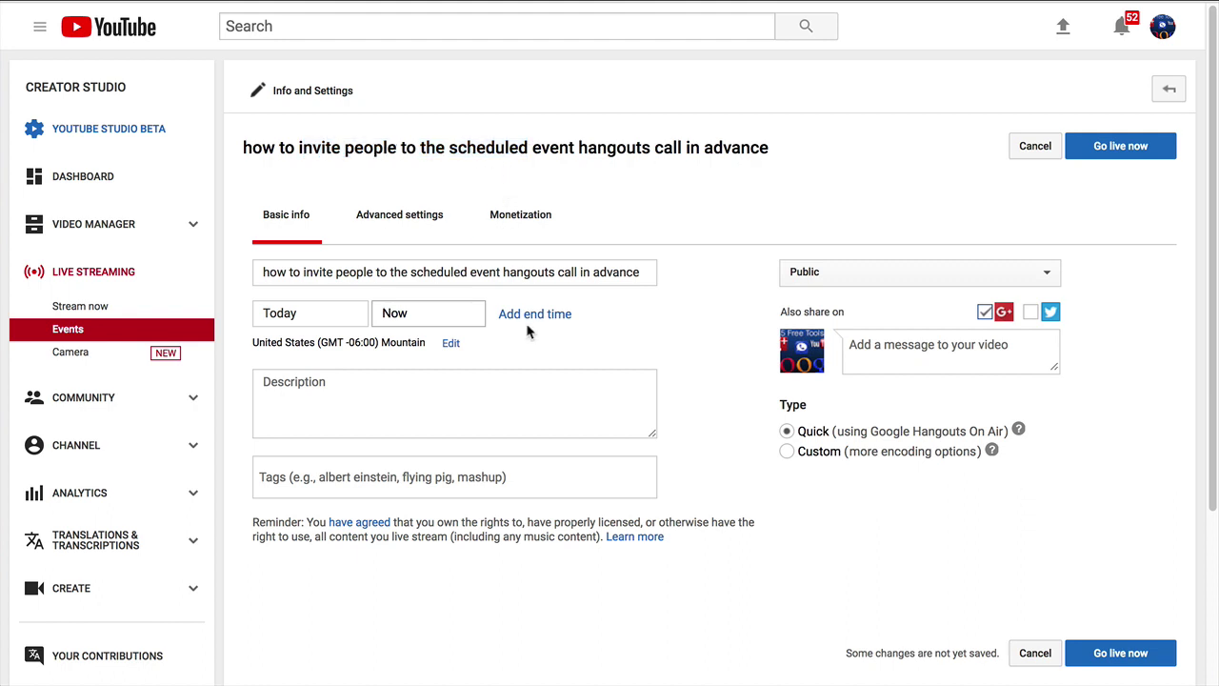
# Schedule the event's start date for Jun 7, 2018.
pyautogui.click(303, 313)
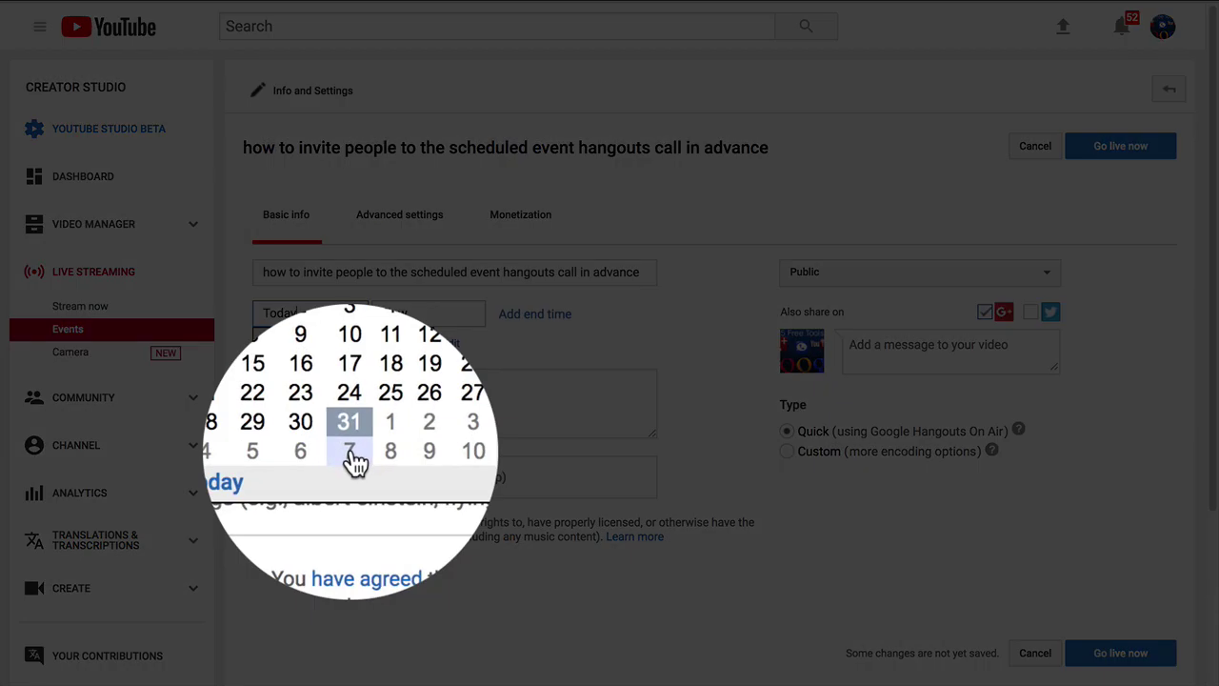
pyautogui.click(350, 452)
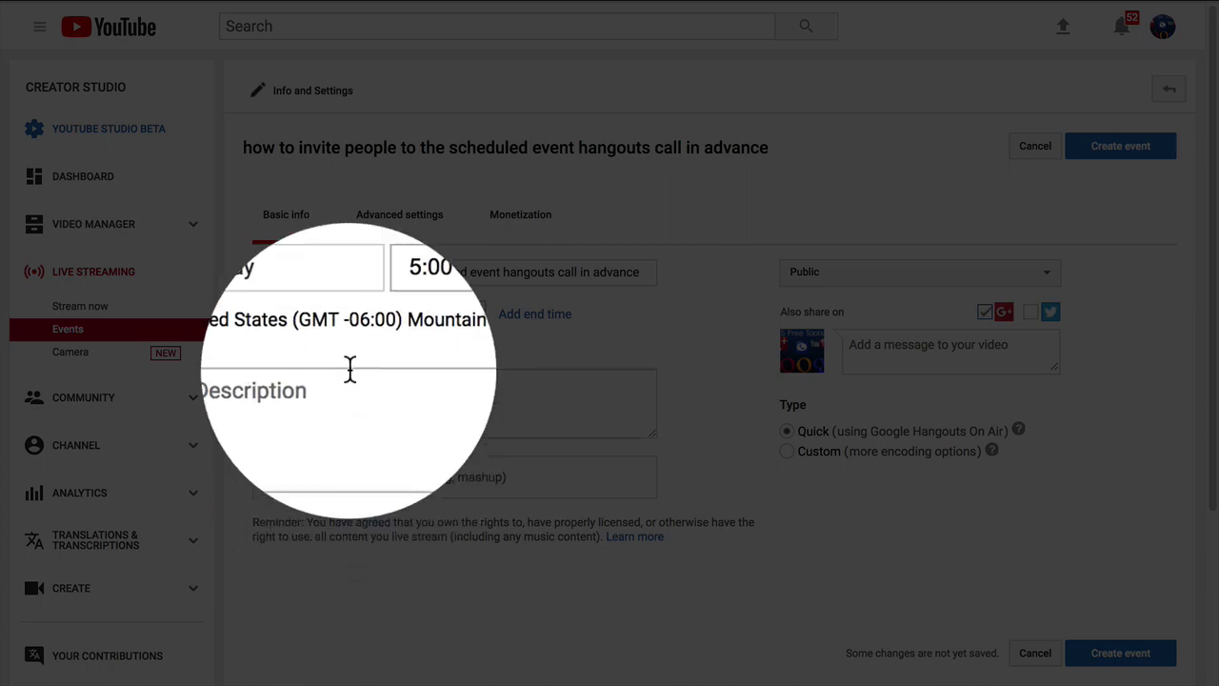
pyautogui.click(314, 312)
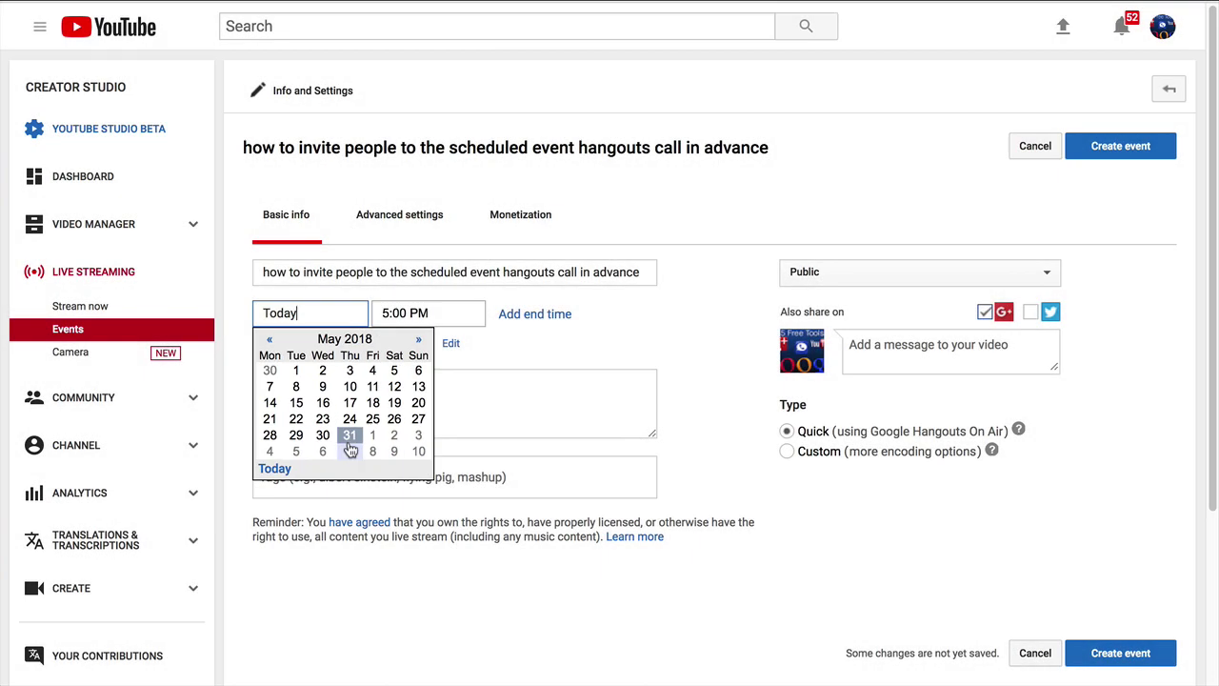
pyautogui.click(351, 452)
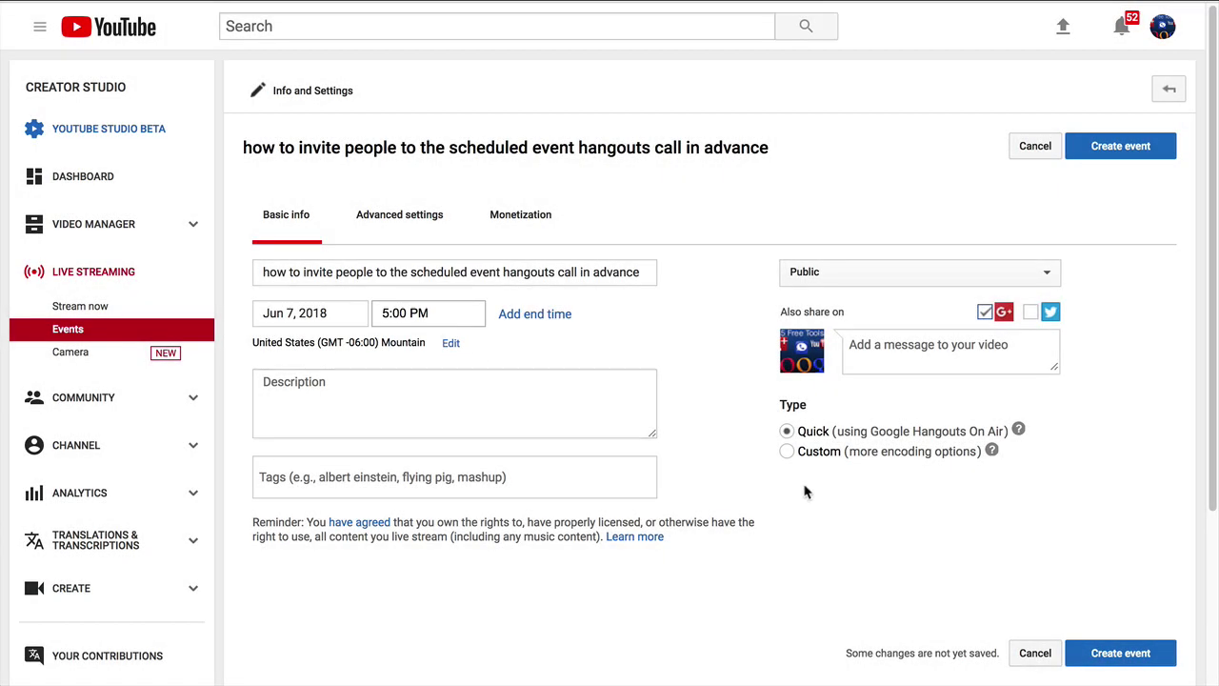
# Fill the event description with the copied title text and copy it again.
pyautogui.click(454, 403)
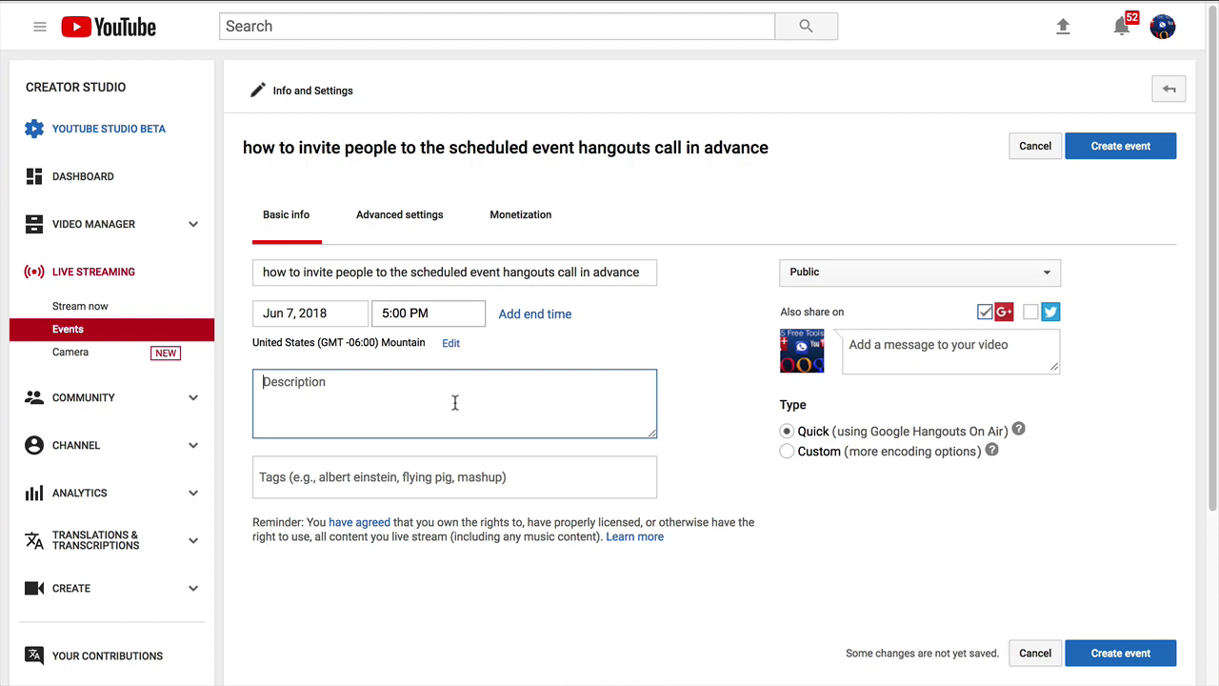
pyautogui.hotkey('ctrl', 'v')
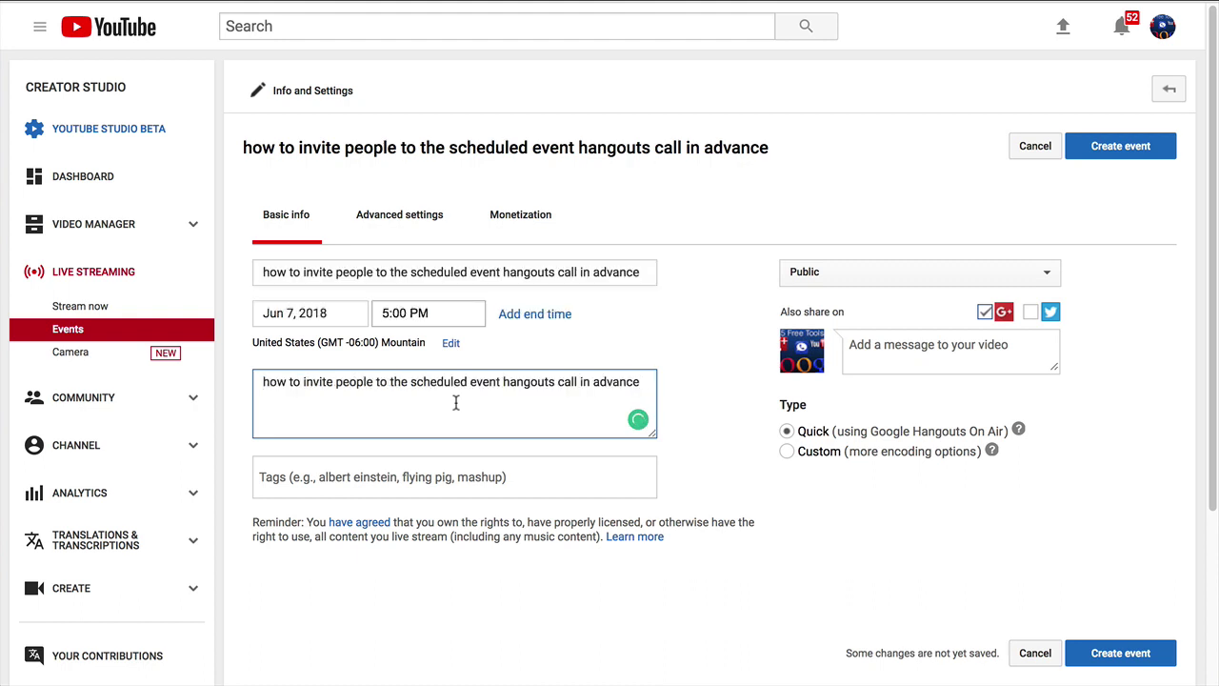
pyautogui.hotkey('ctrl', 'a')
pyautogui.hotkey('ctrl', 'c')
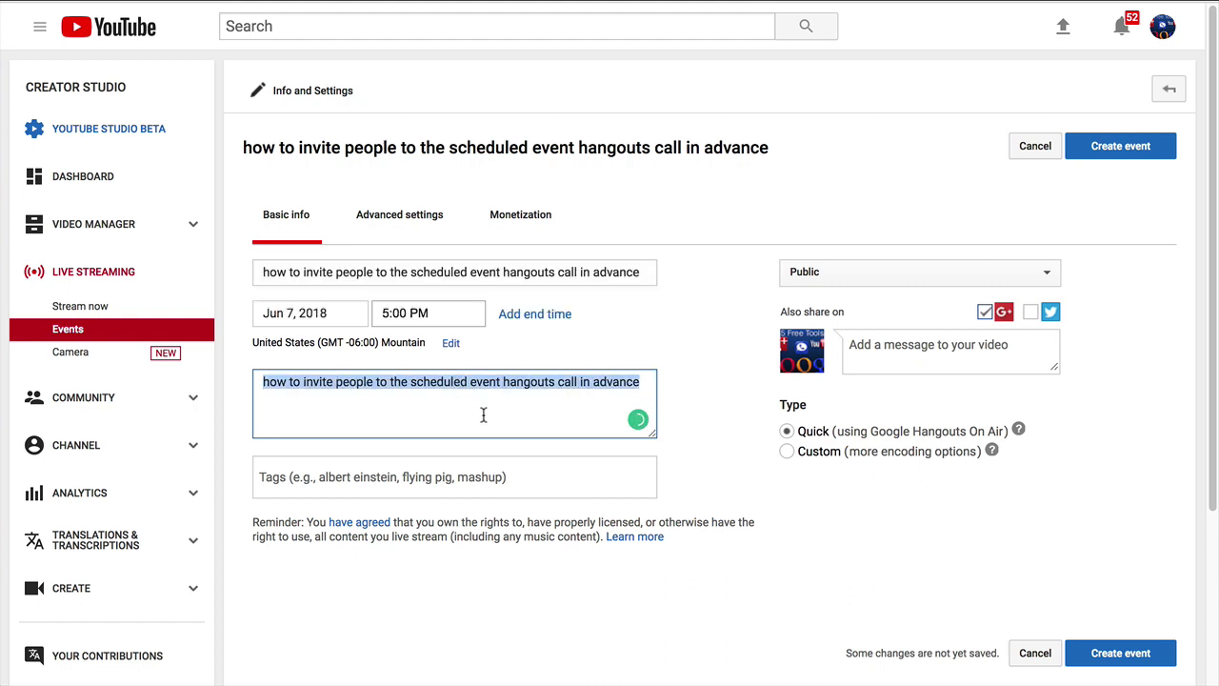
pyautogui.press('Right')
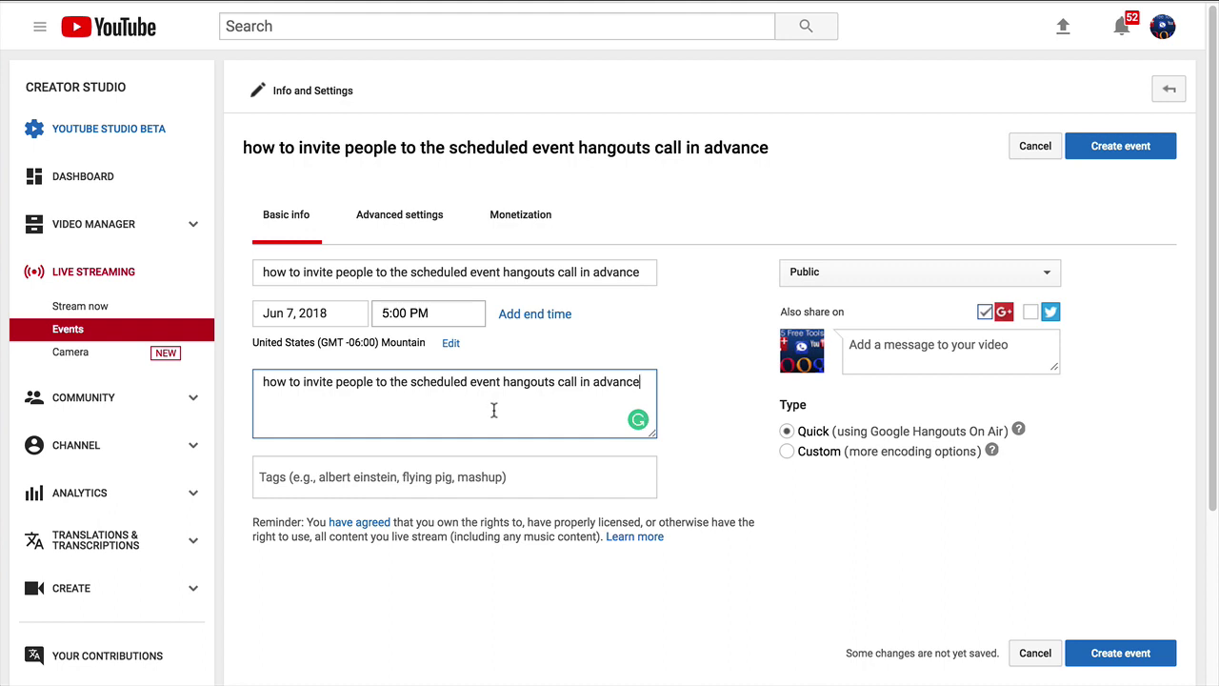
# Add the copied title text as a tag and create the event.
pyautogui.click(425, 475)
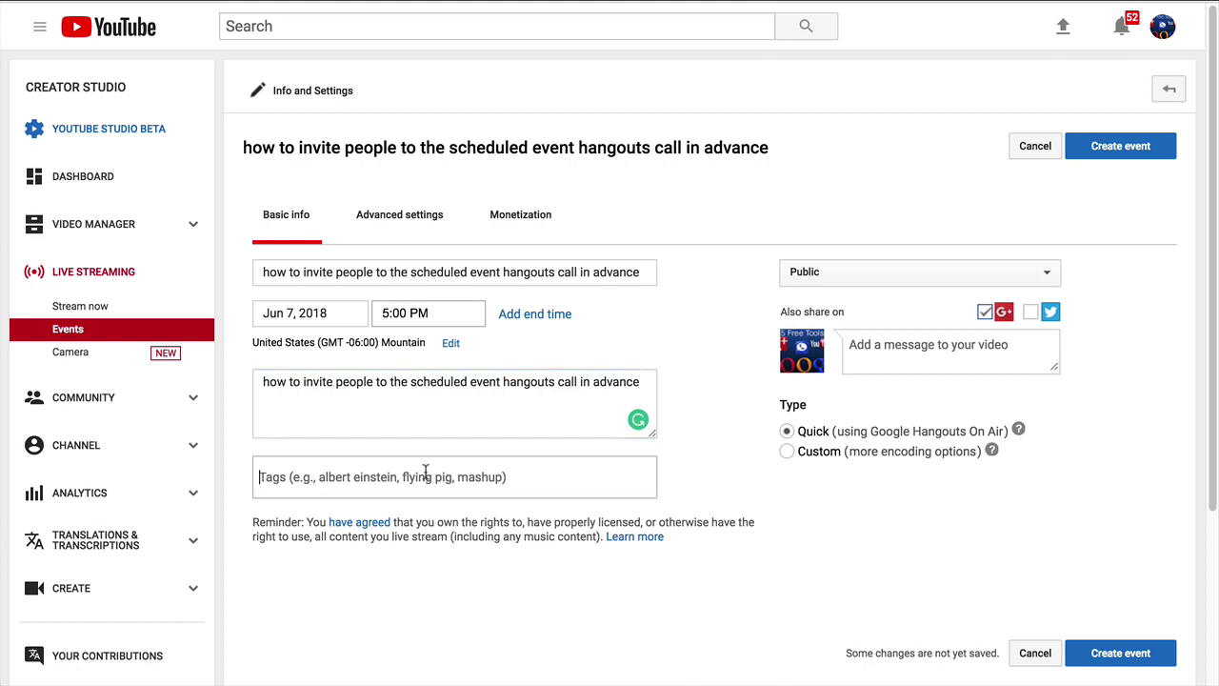
pyautogui.hotkey('ctrl', 'v')
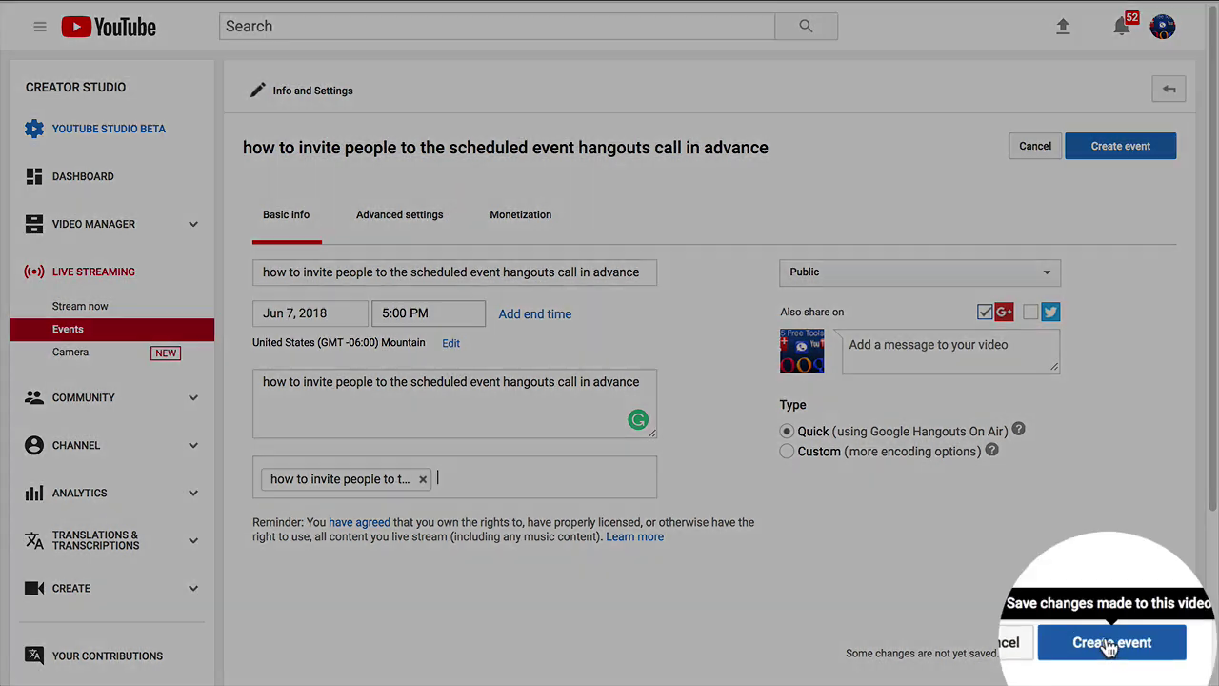
pyautogui.click(1109, 653)
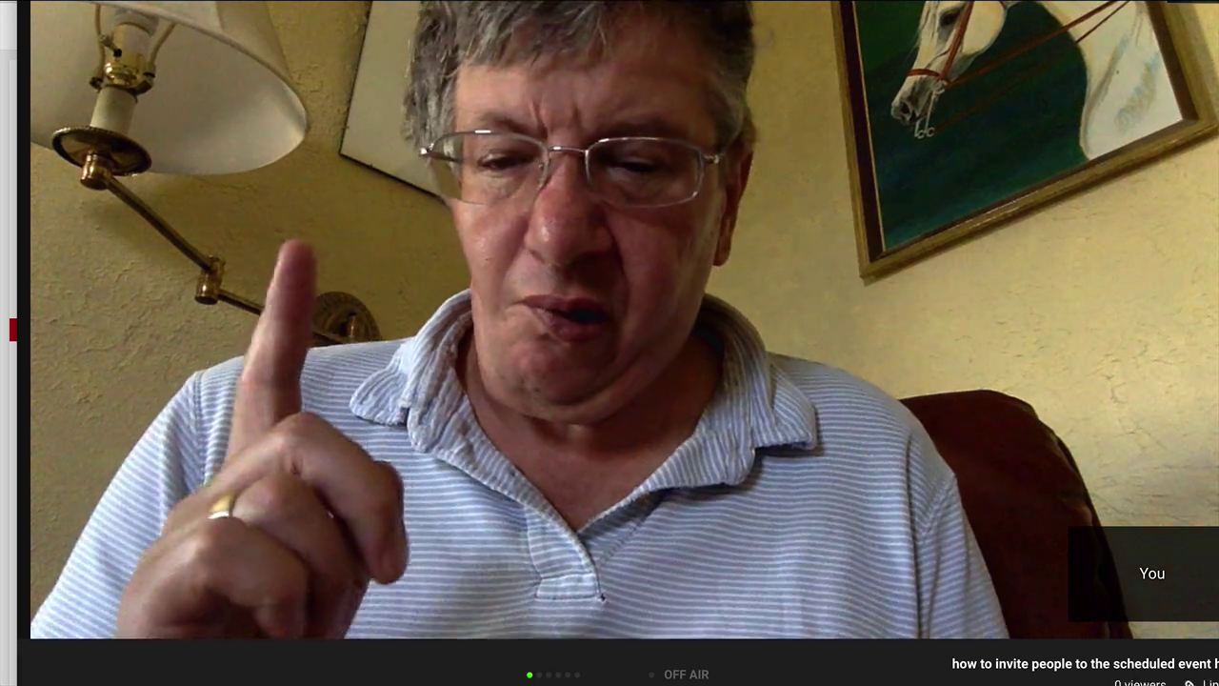
# Turn off the camera in the Hangout and reposition its window so the whole call interface is visible.
pyautogui.moveTo(547, 24)
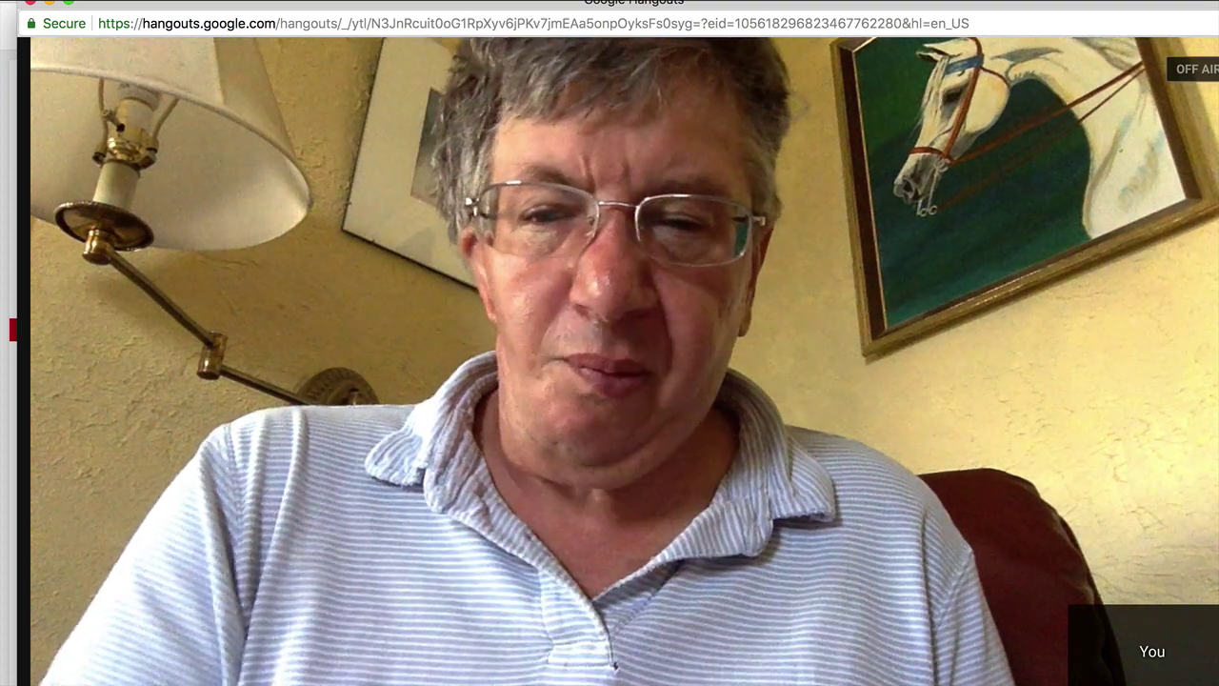
pyautogui.moveTo(606, 144)
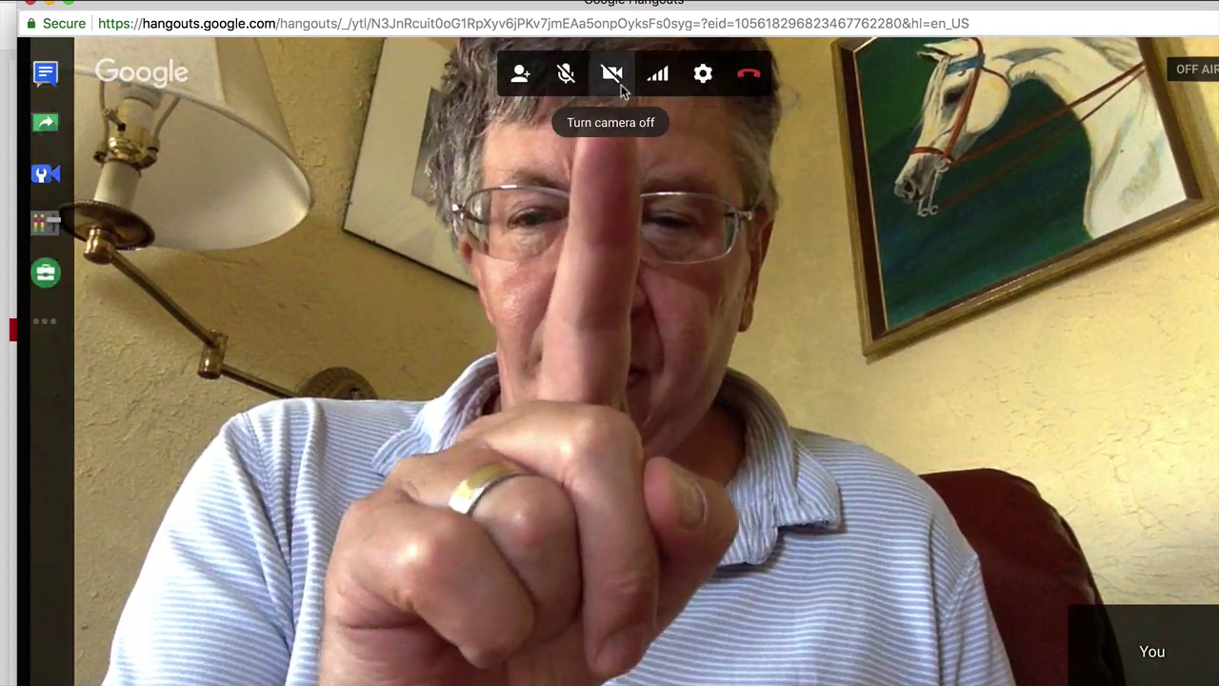
pyautogui.click(613, 76)
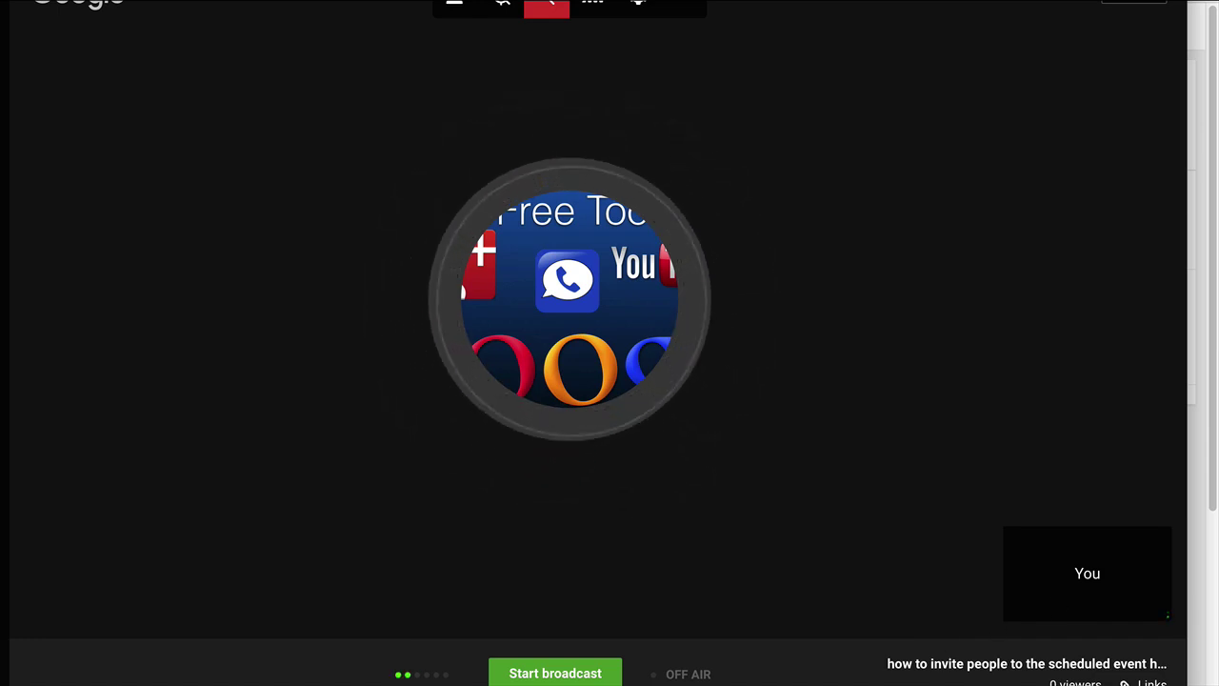
pyautogui.moveTo(1130, 576); pyautogui.dragTo(1058, 544)
pyautogui.moveTo(259, 0); pyautogui.dragTo(355, 34)
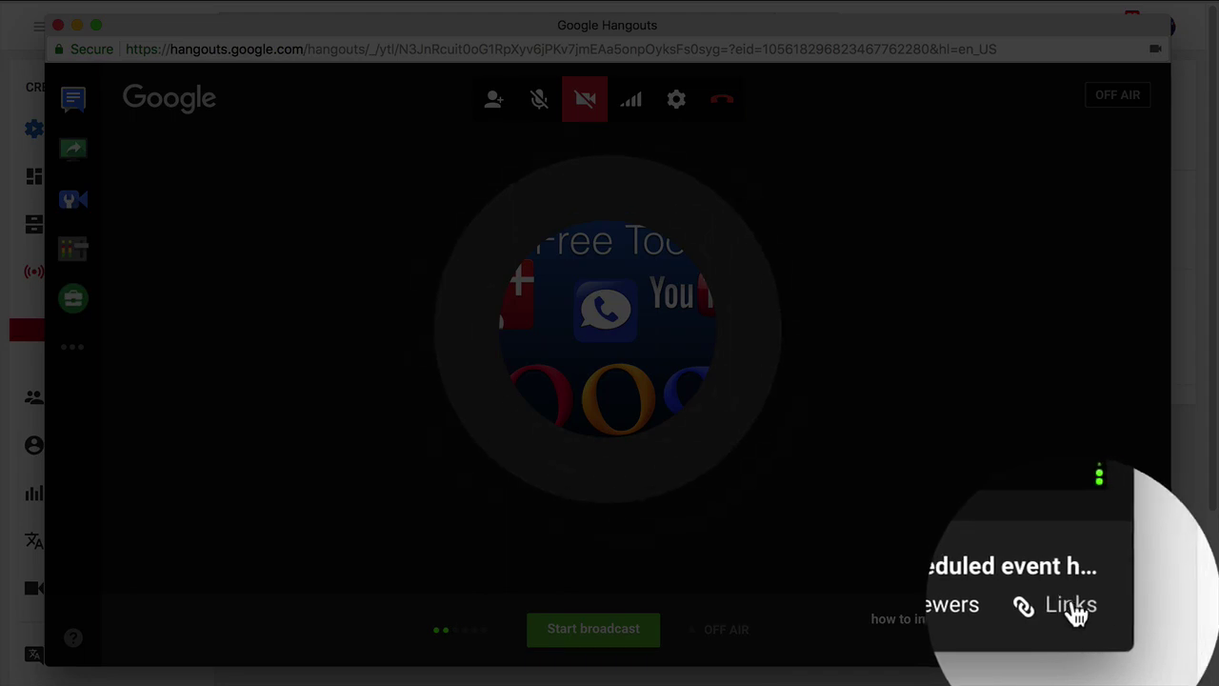
# Show the broadcast's links and highlight the YouTube page address and the video embed code.
pyautogui.click(1124, 643)
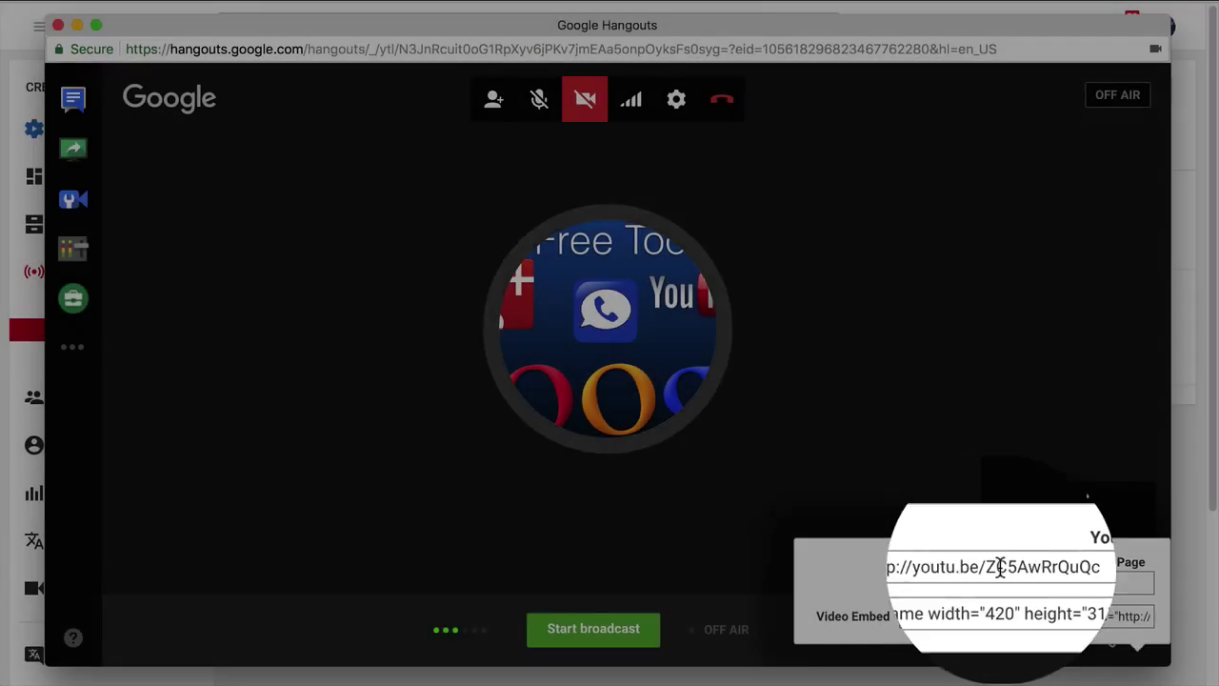
pyautogui.click(1000, 583)
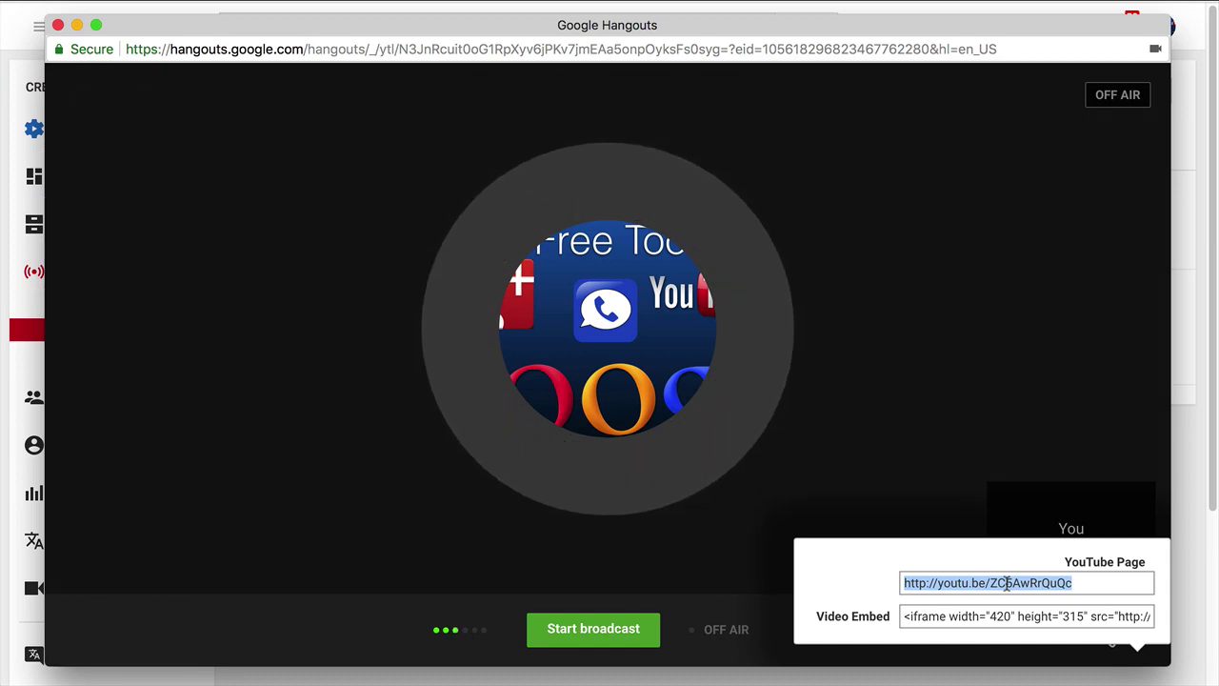
pyautogui.doubleClick(1013, 582)
pyautogui.tripleClick(1018, 578)
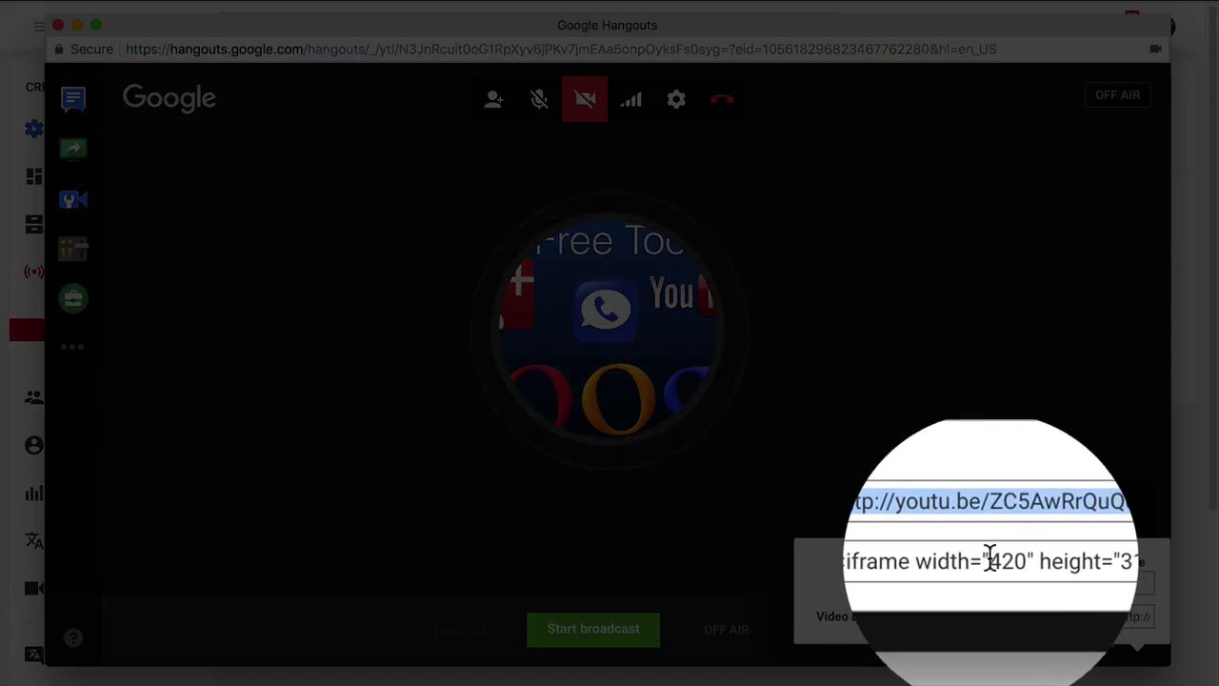
pyautogui.click(987, 616)
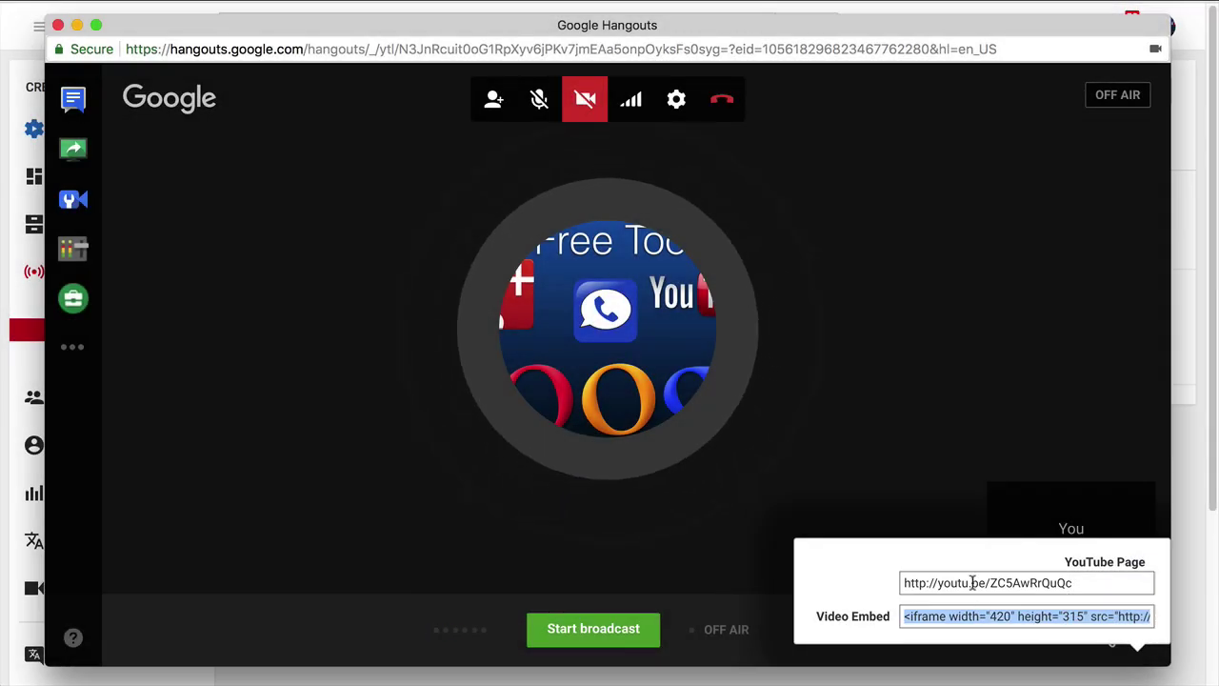
pyautogui.click(972, 579)
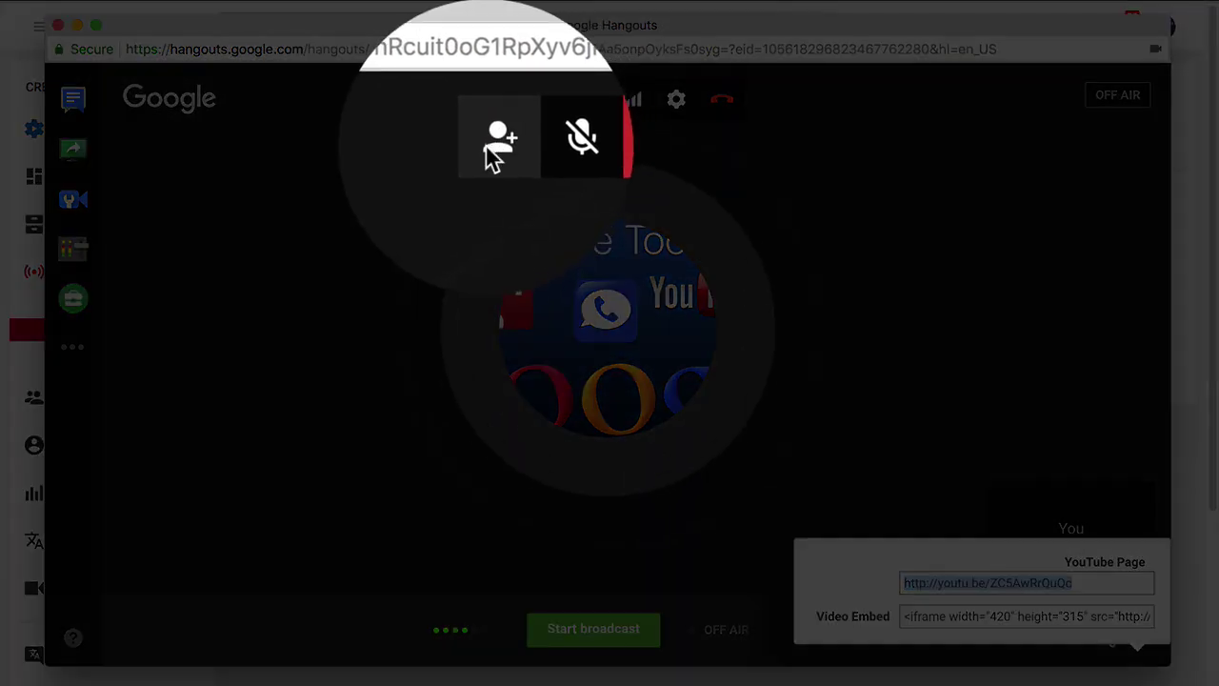
# Open the invitation options for the Hangout and select its permanent link for copying.
pyautogui.click(492, 151)
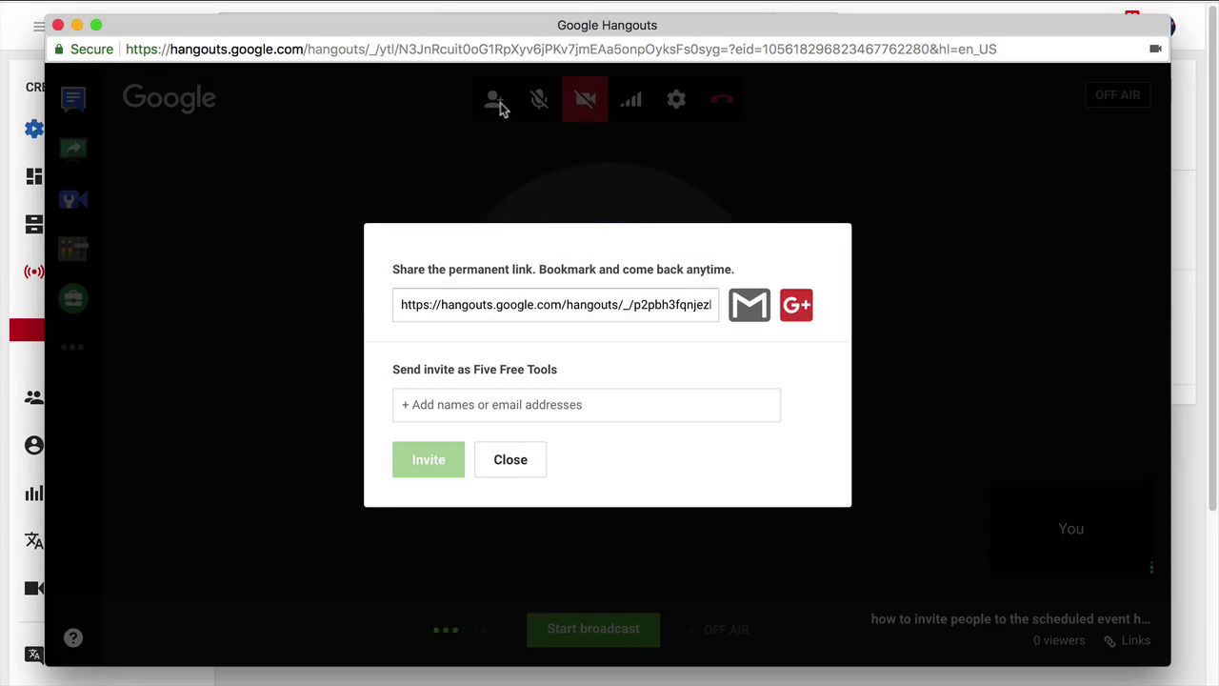
pyautogui.click(440, 303)
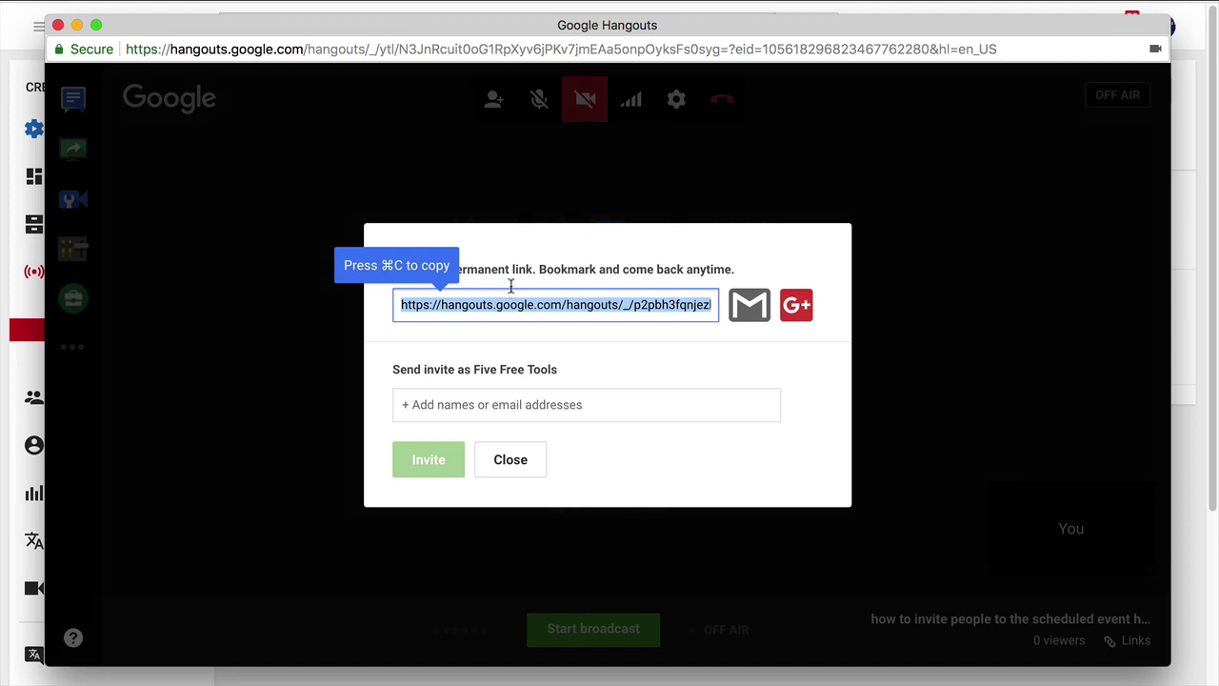
# Close the invitation options, copy the YouTube page address from the broadcast's links, and close the Hangout window.
pyautogui.click(510, 460)
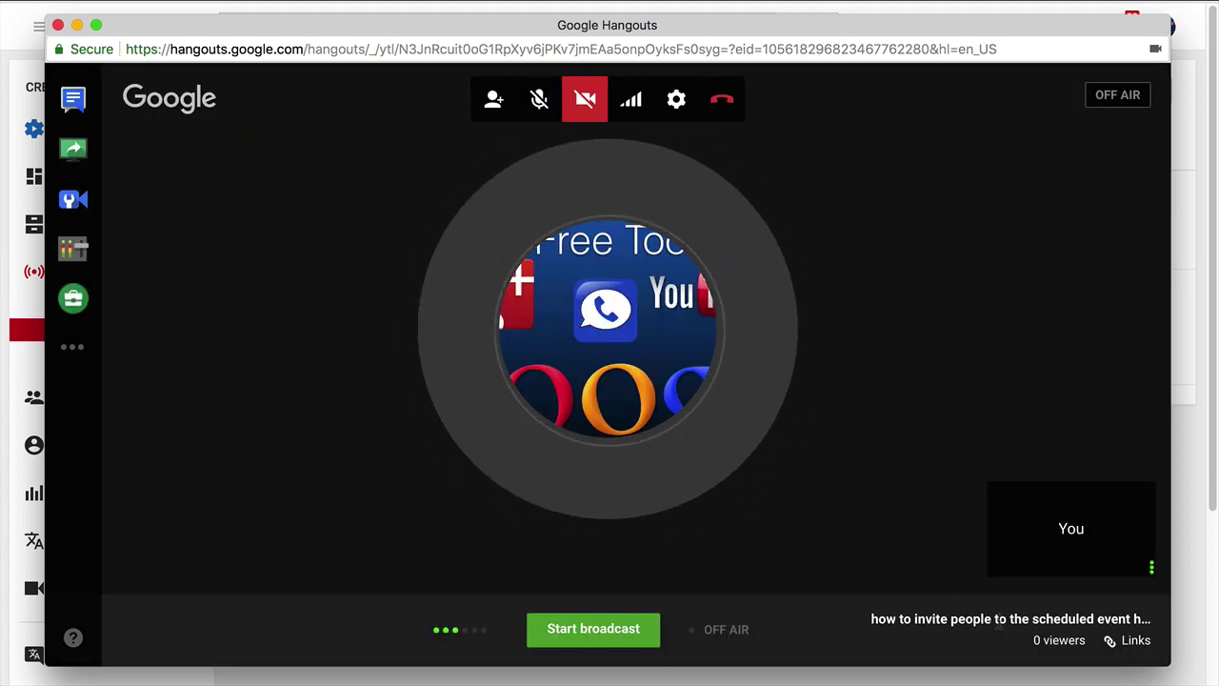
pyautogui.click(1131, 641)
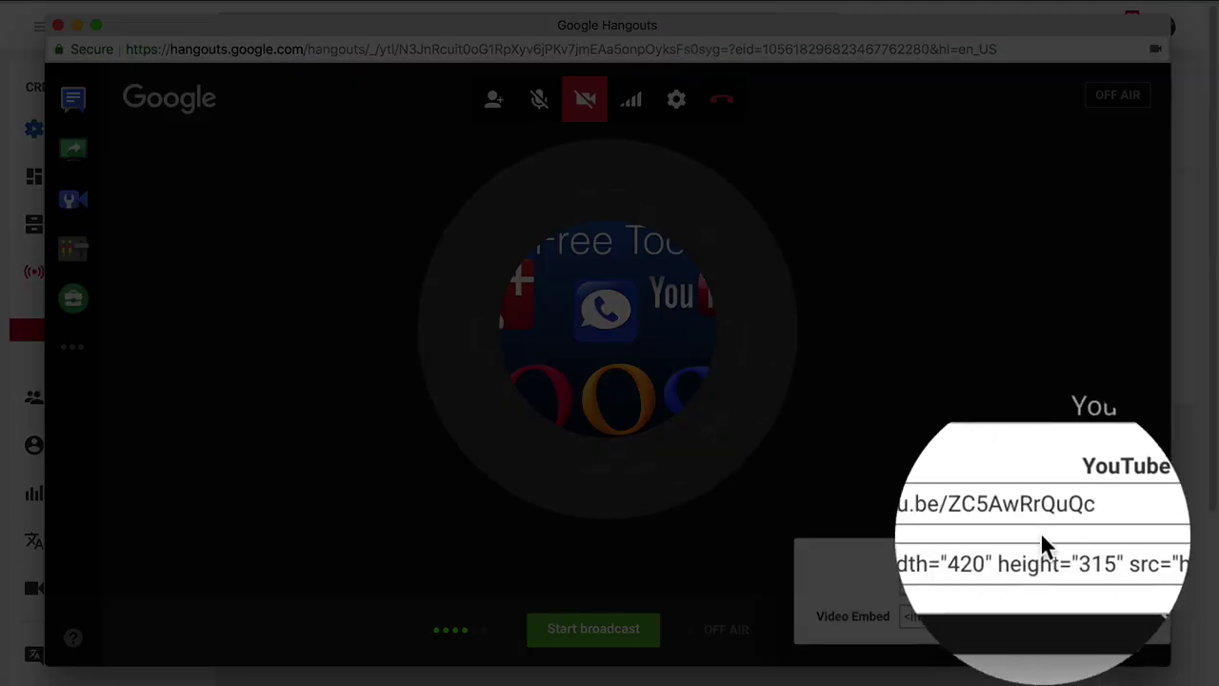
pyautogui.click(1000, 536)
pyautogui.hotkey('ctrl', 'c')
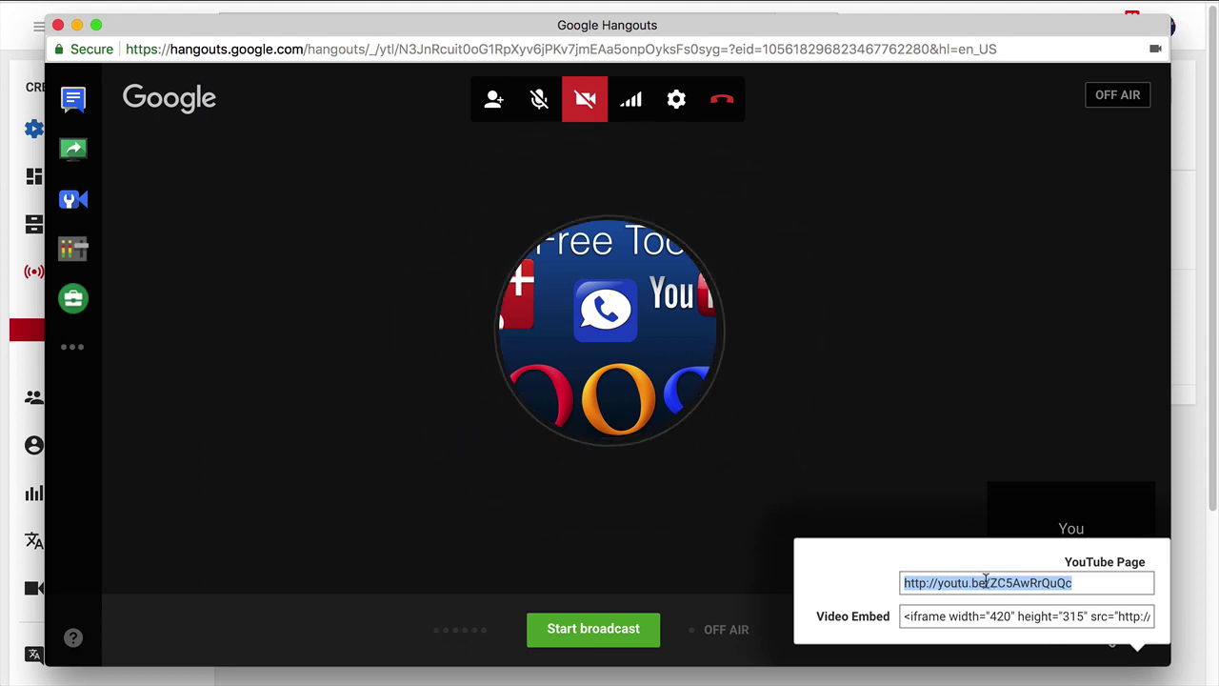
pyautogui.click(1135, 657)
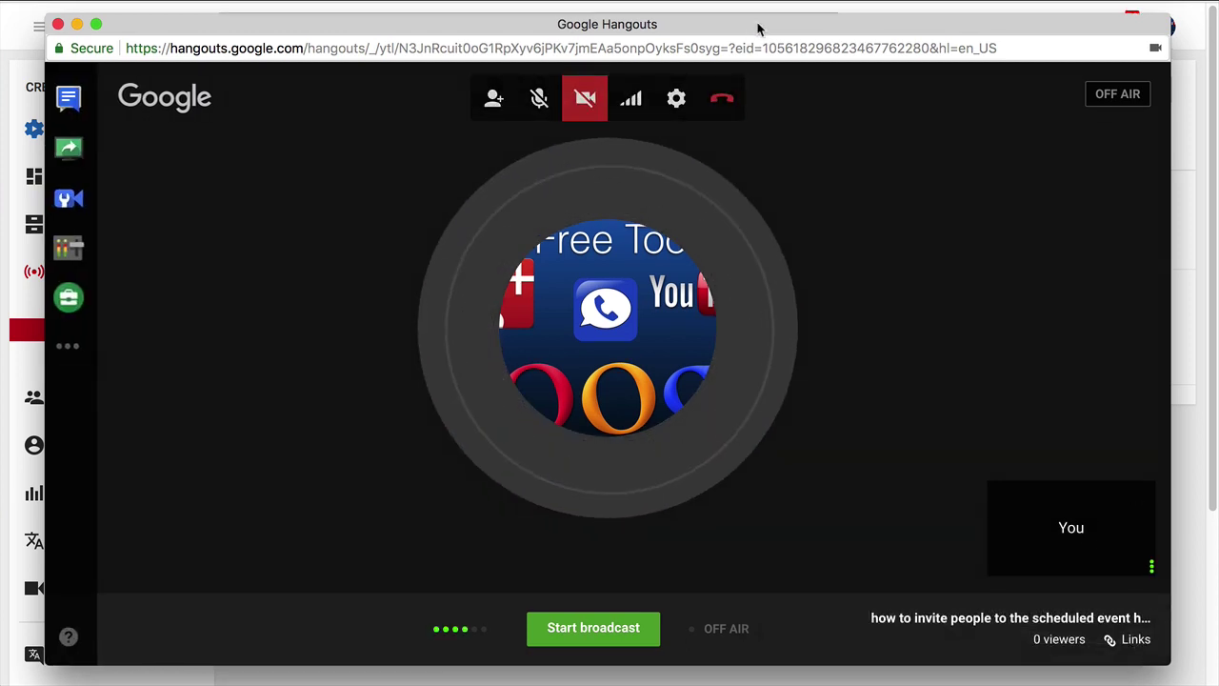
pyautogui.moveTo(759, 28)
pyautogui.mouseDown()
pyautogui.moveTo(727, 33)
pyautogui.moveTo(771, 27)
pyautogui.mouseUp()
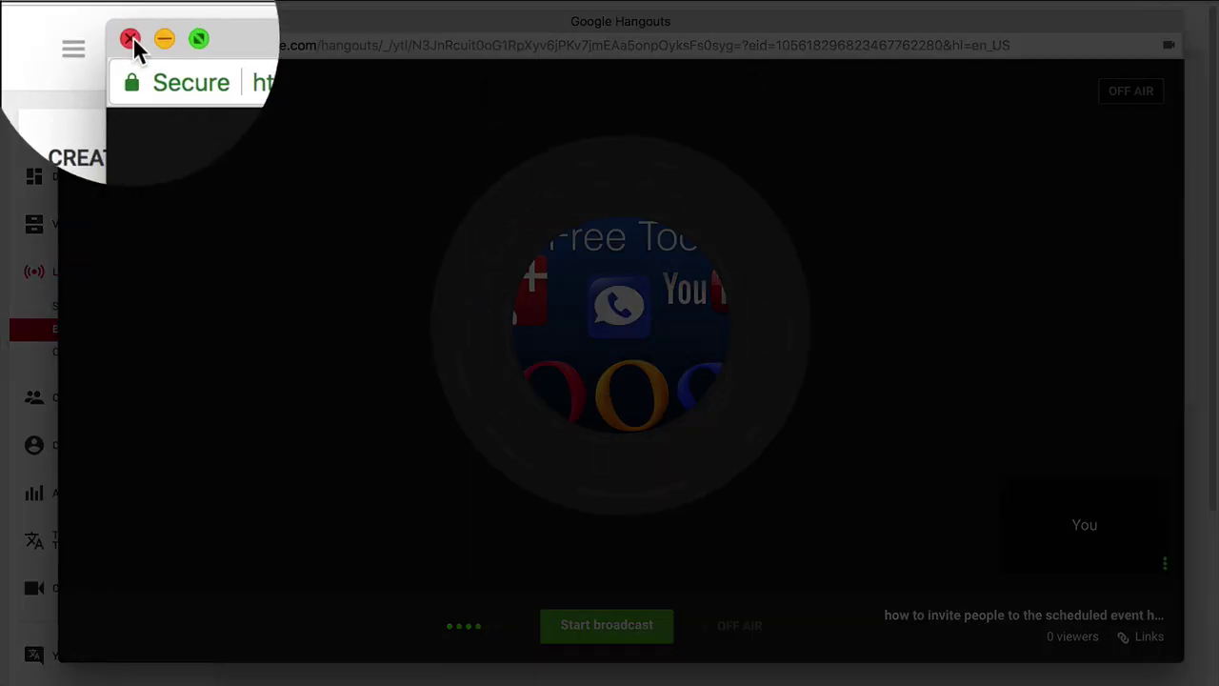
pyautogui.click(71, 21)
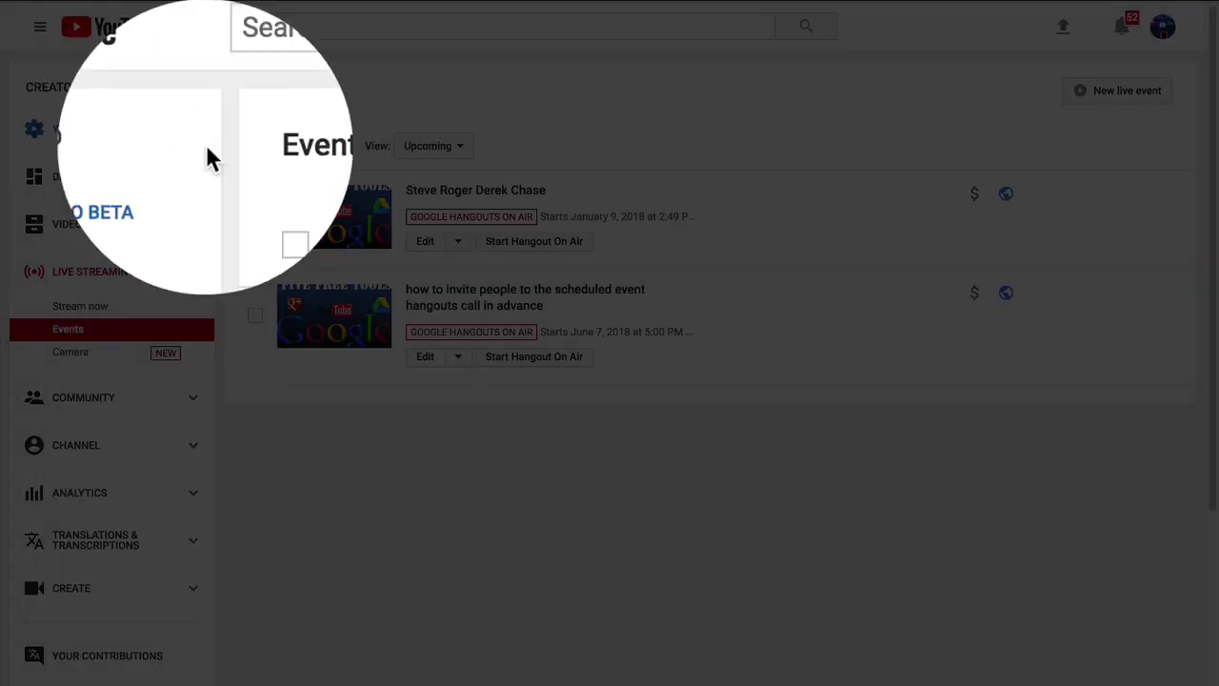
# Review the basic info of the scheduled hangouts call event, cancel editing, and reselect that event in the list.
pyautogui.click(255, 315)
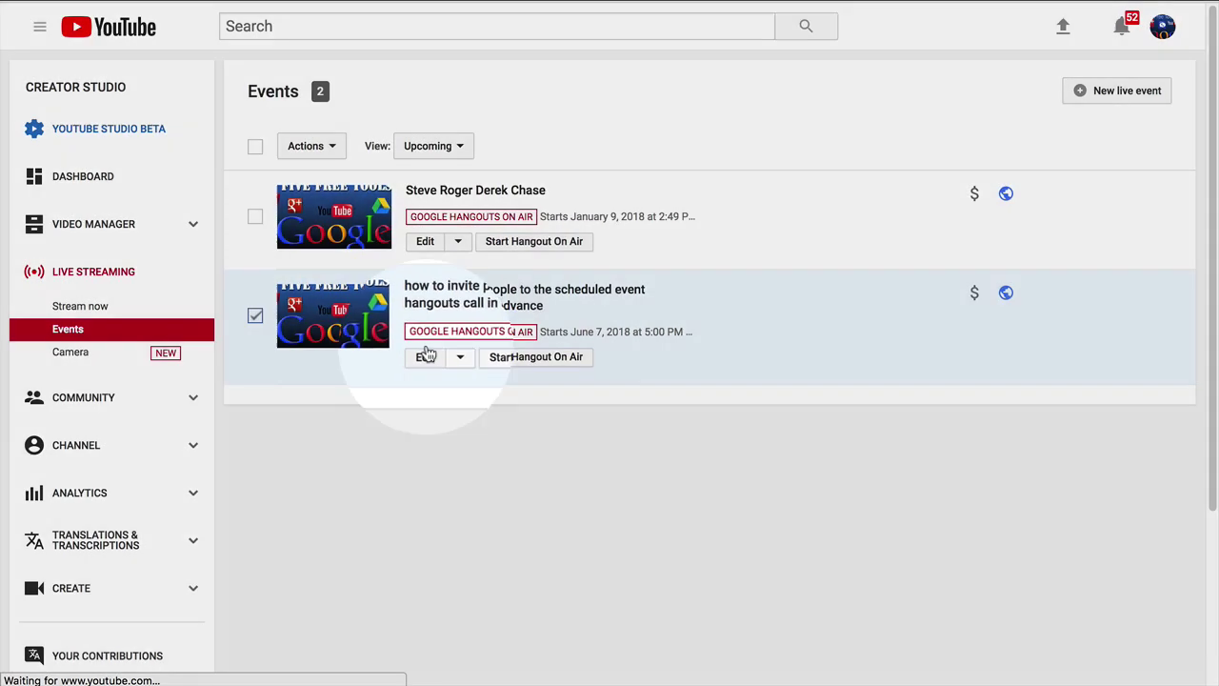
pyautogui.click(426, 354)
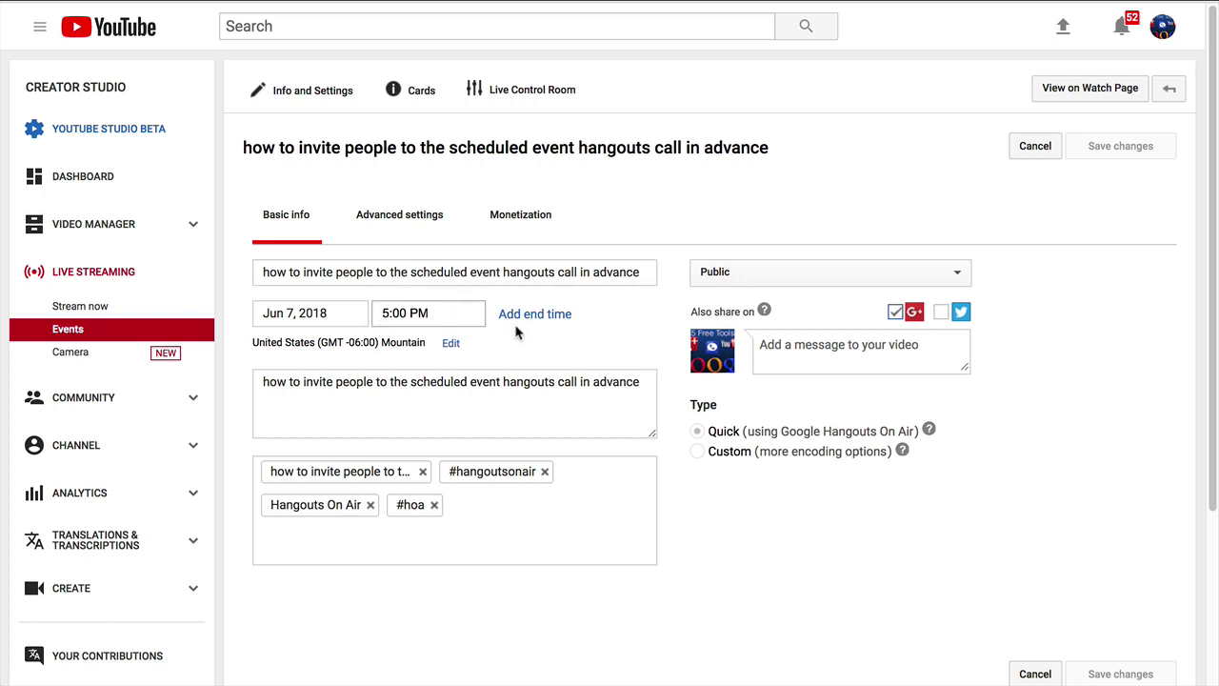
pyautogui.click(1032, 150)
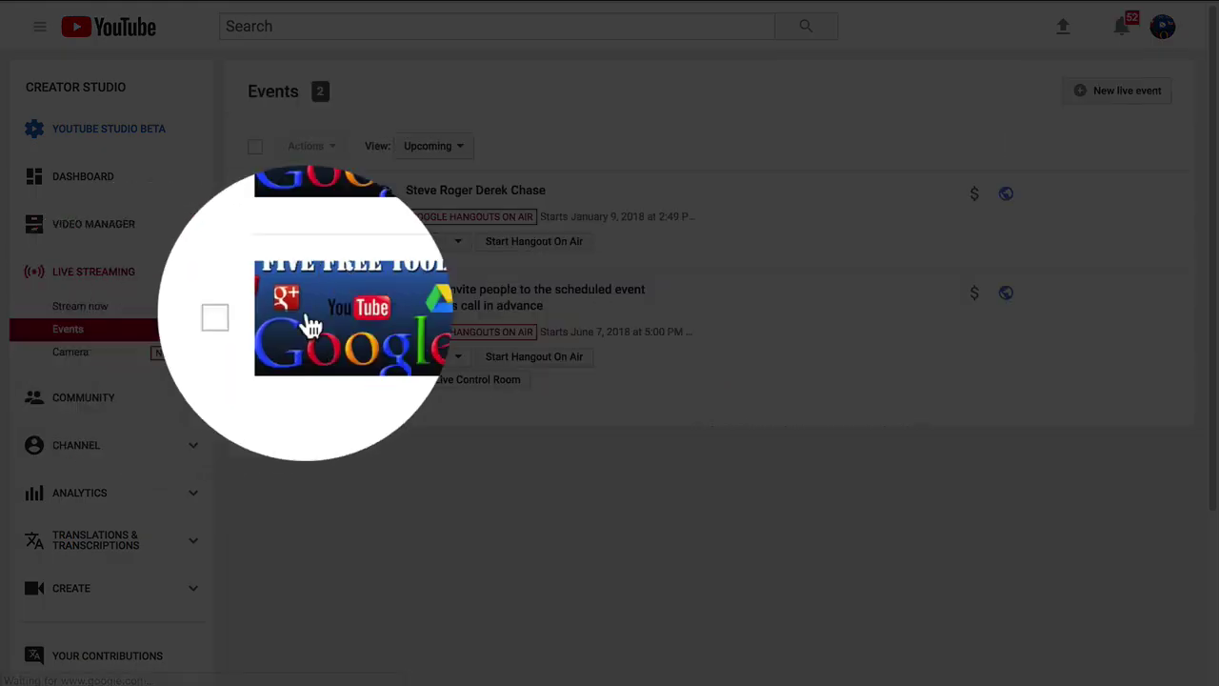
pyautogui.click(255, 316)
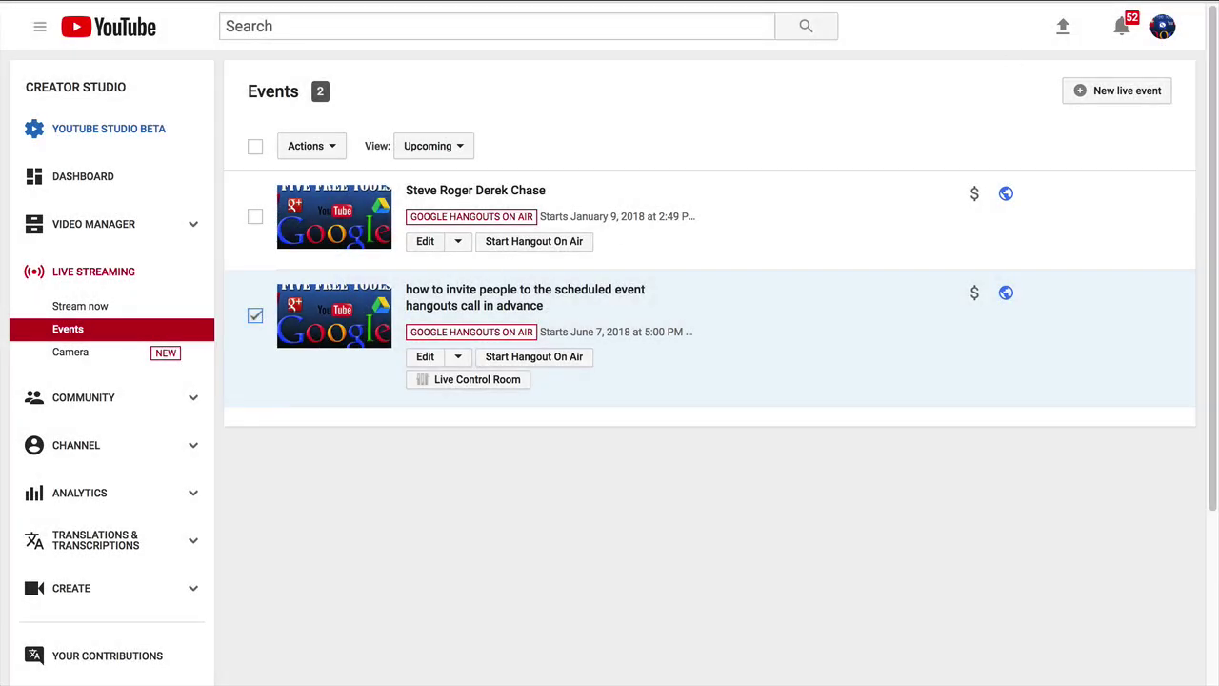
# Open the copied YouTube page link in a new browser page and highlight the watch page's full address.
pyautogui.hotkey('ctrl', 't')
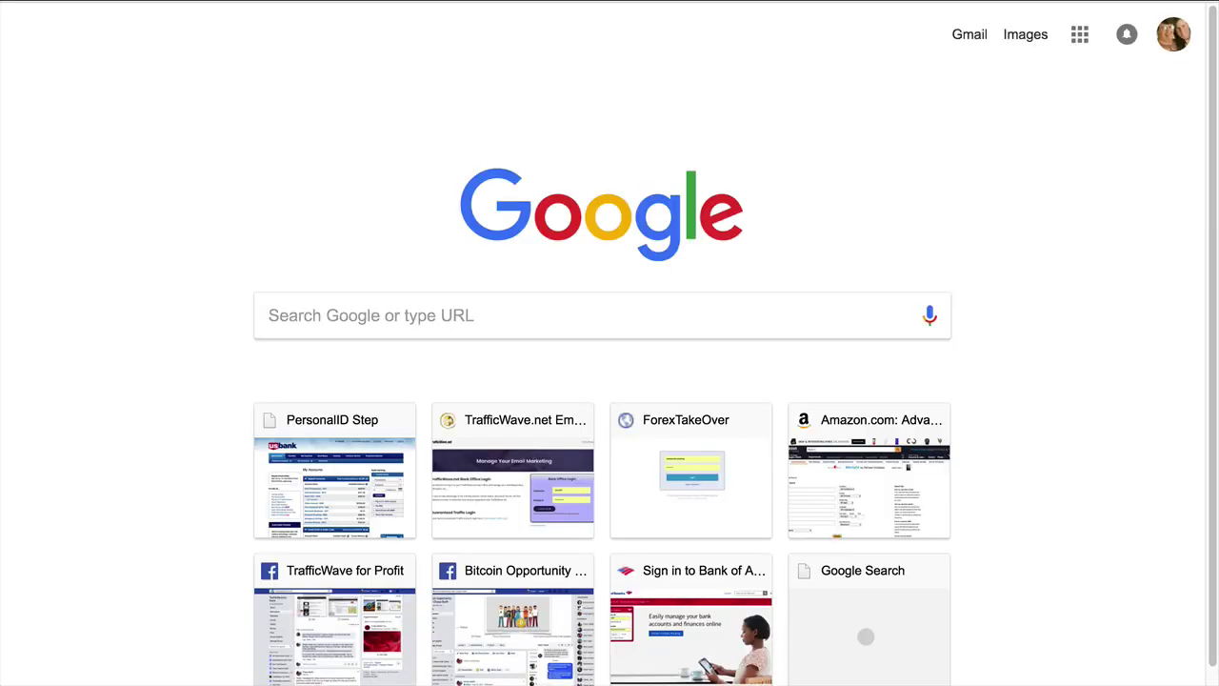
pyautogui.hotkey('ctrl', 'v')
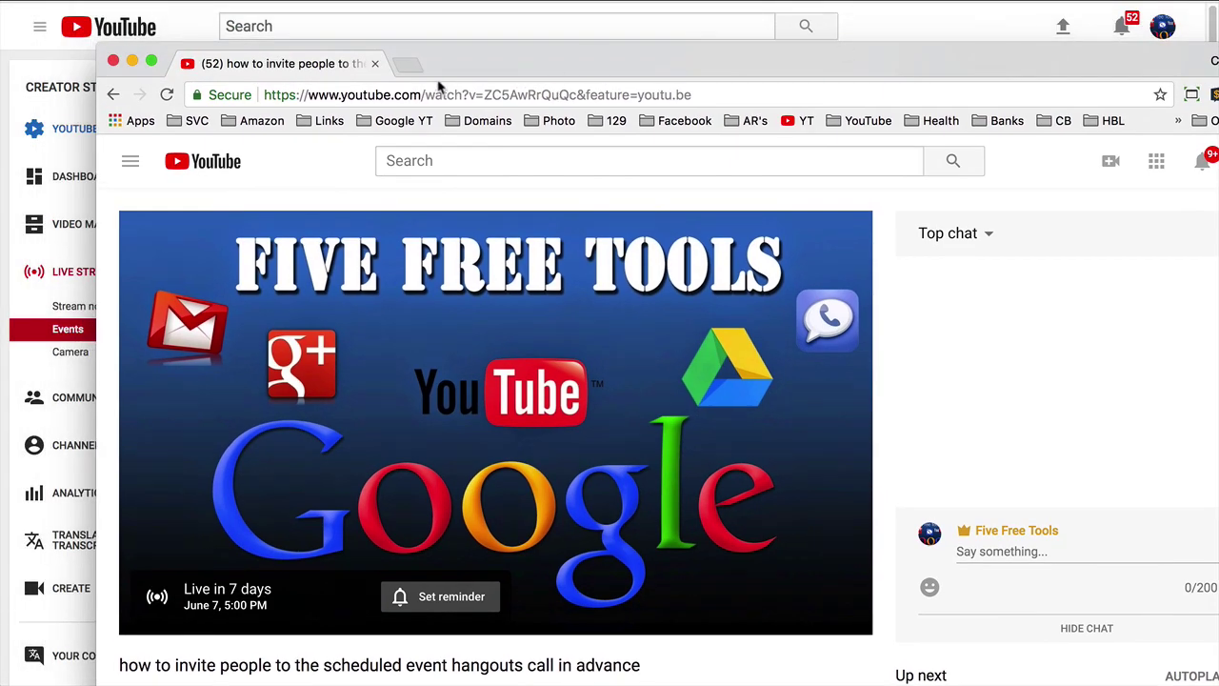
pyautogui.click(445, 92)
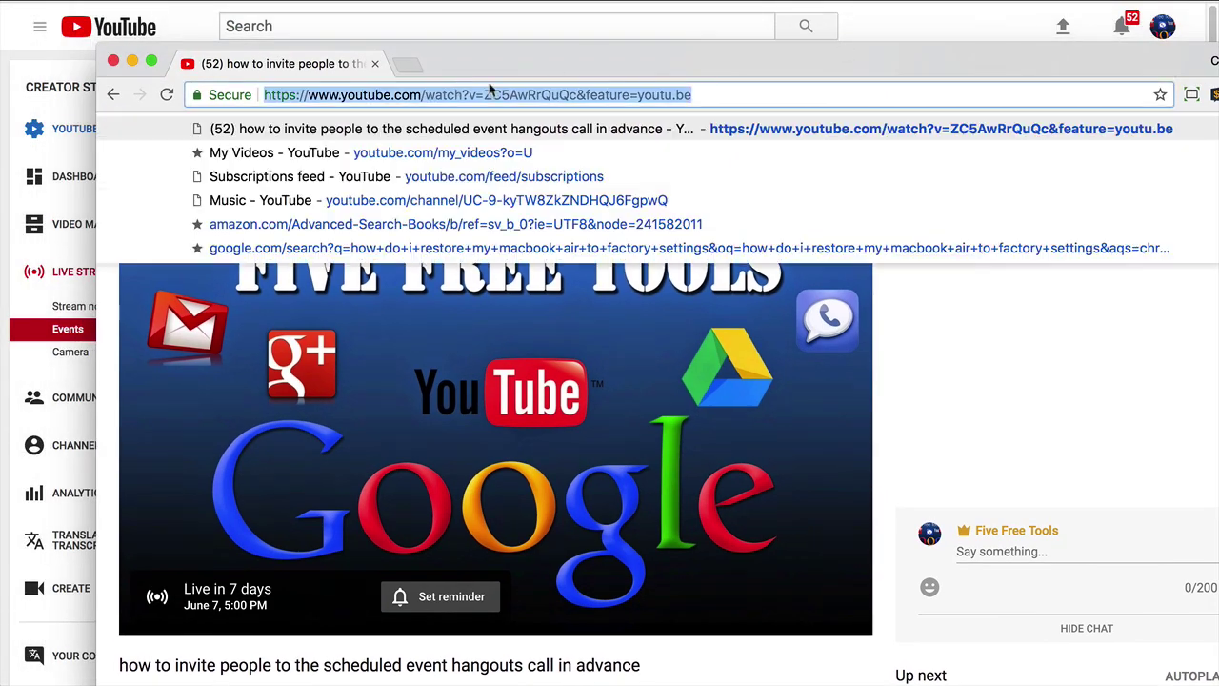
pyautogui.click(747, 94)
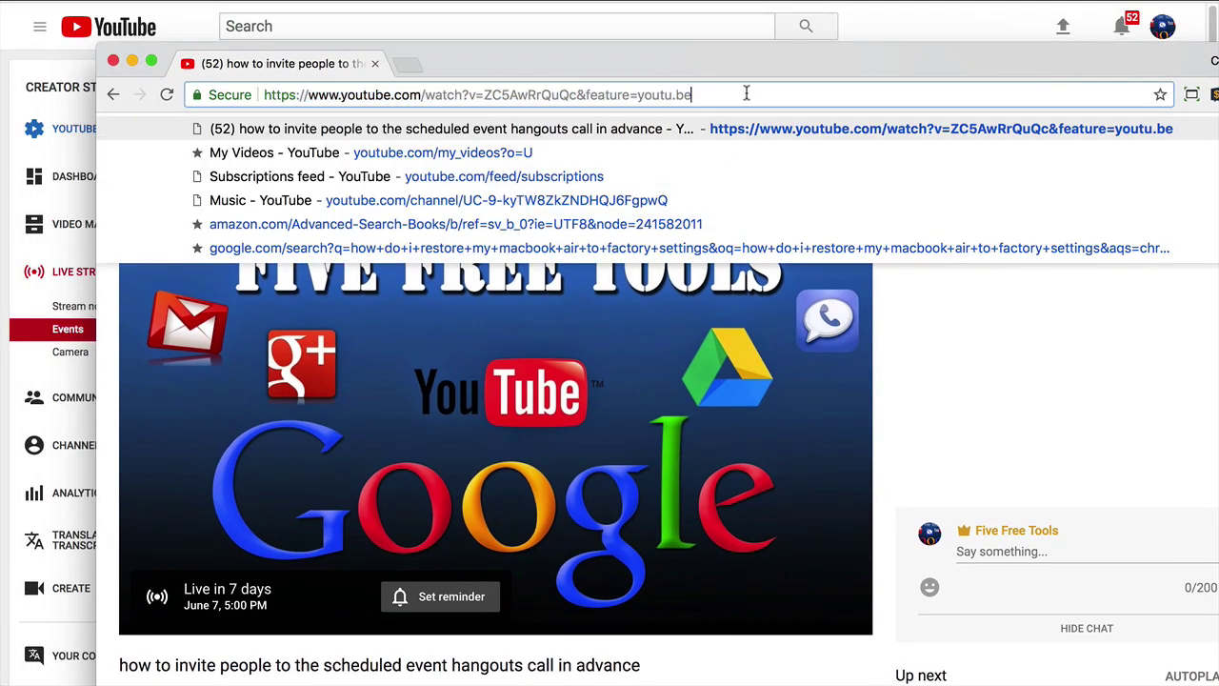
pyautogui.moveTo(735, 94); pyautogui.dragTo(507, 69)
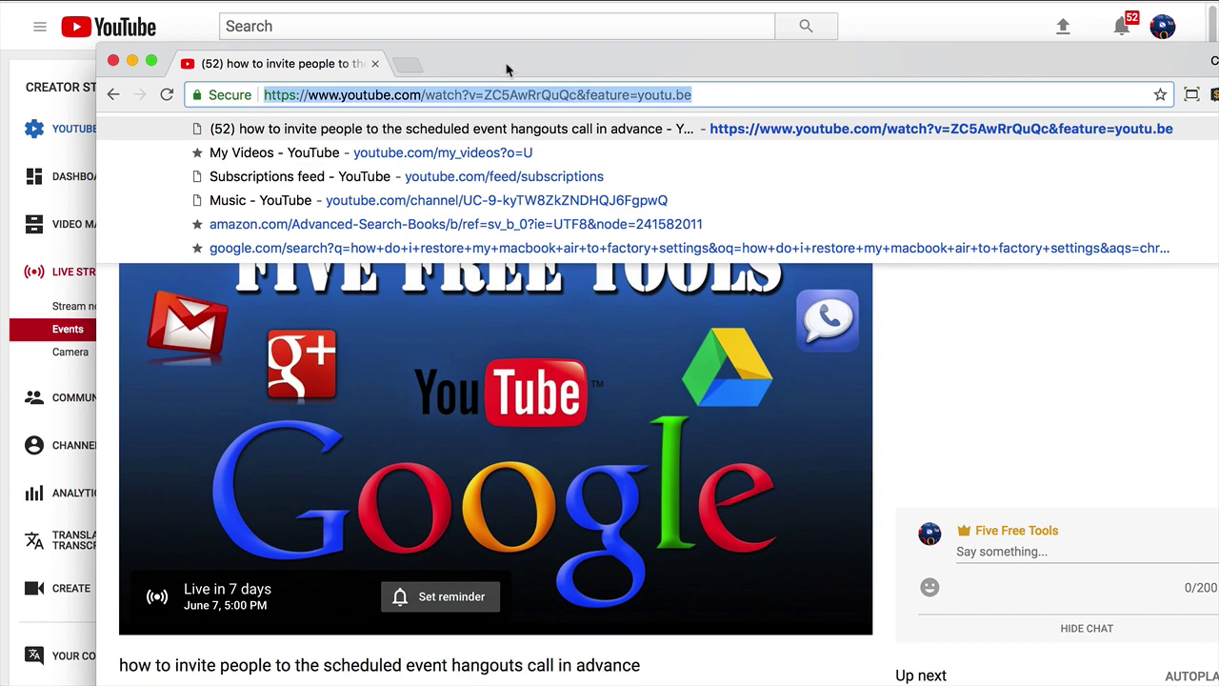
pyautogui.click(407, 65)
pyautogui.write('http://youtu.be/ZC5AwRrQuQc')
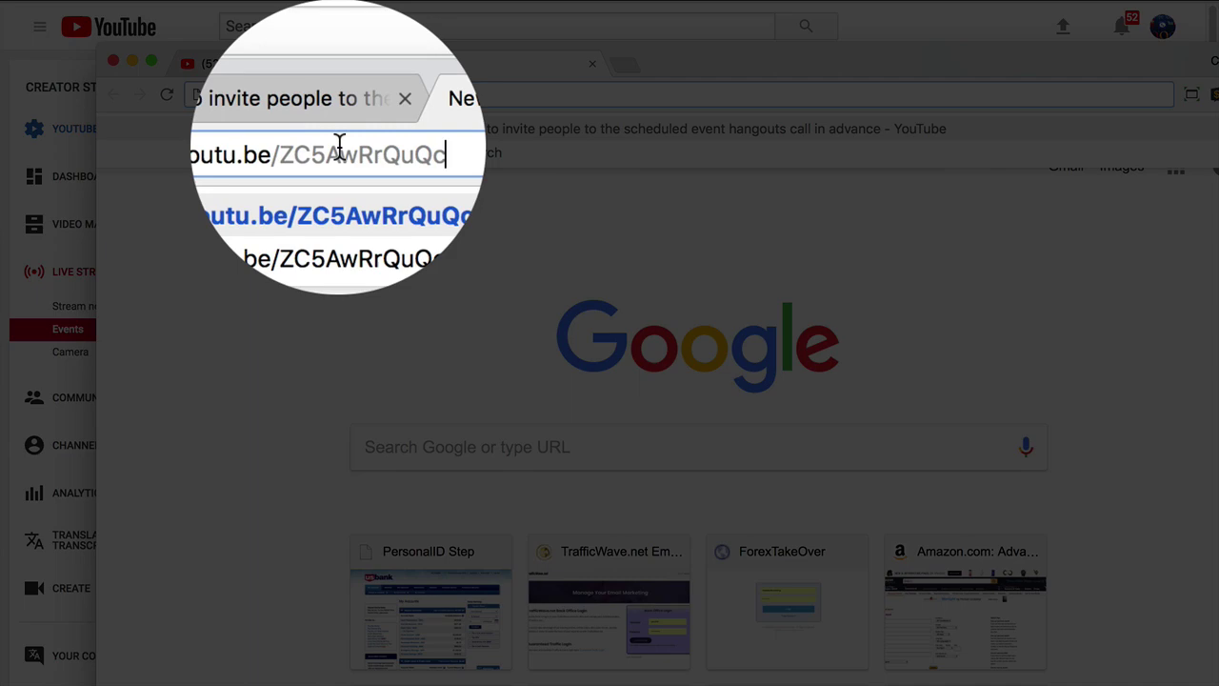
pyautogui.press('Return')
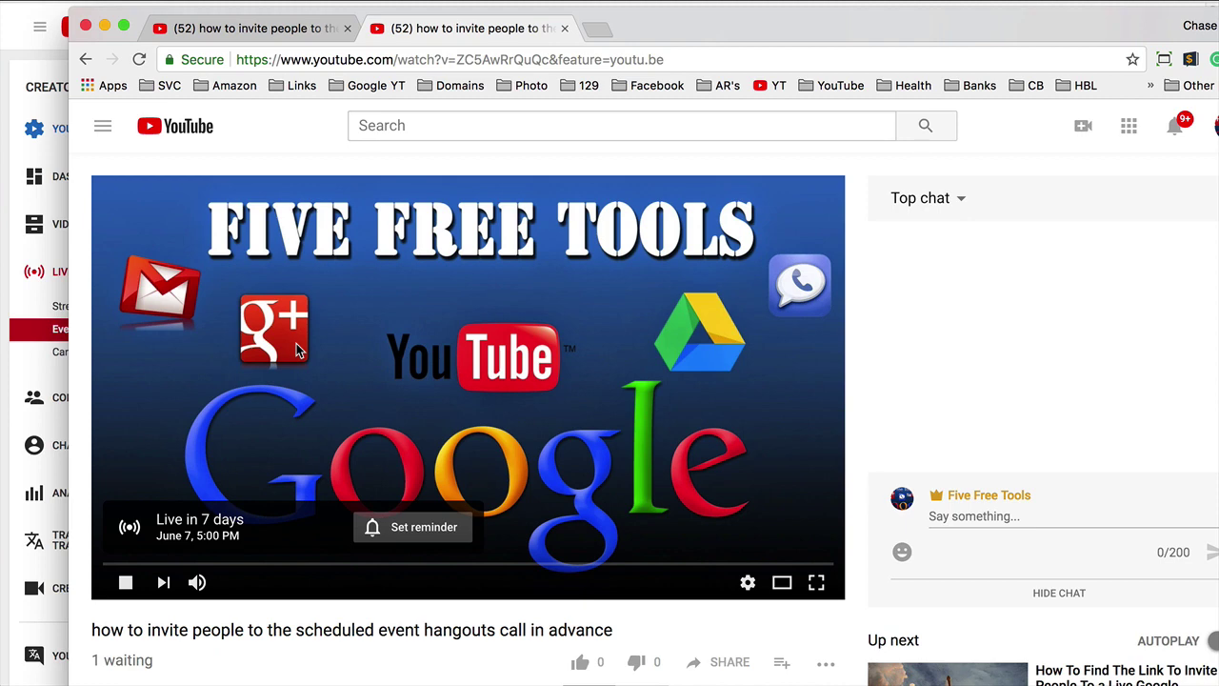
pyautogui.click(350, 60)
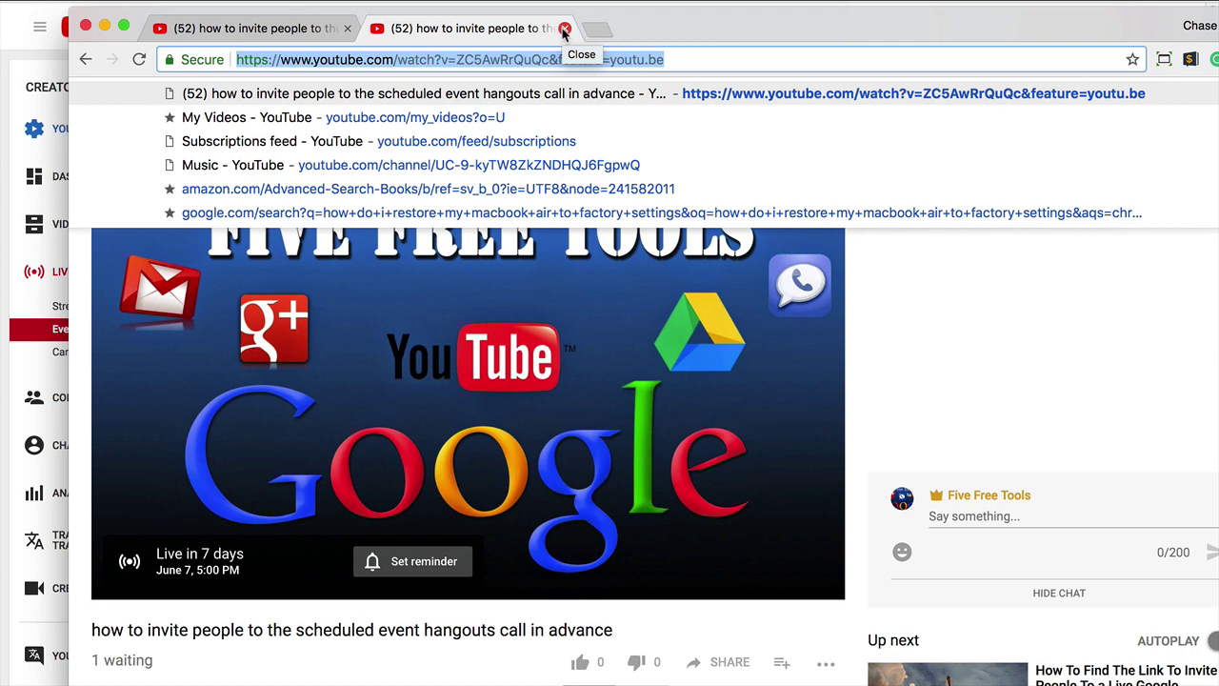
pyautogui.click(85, 30)
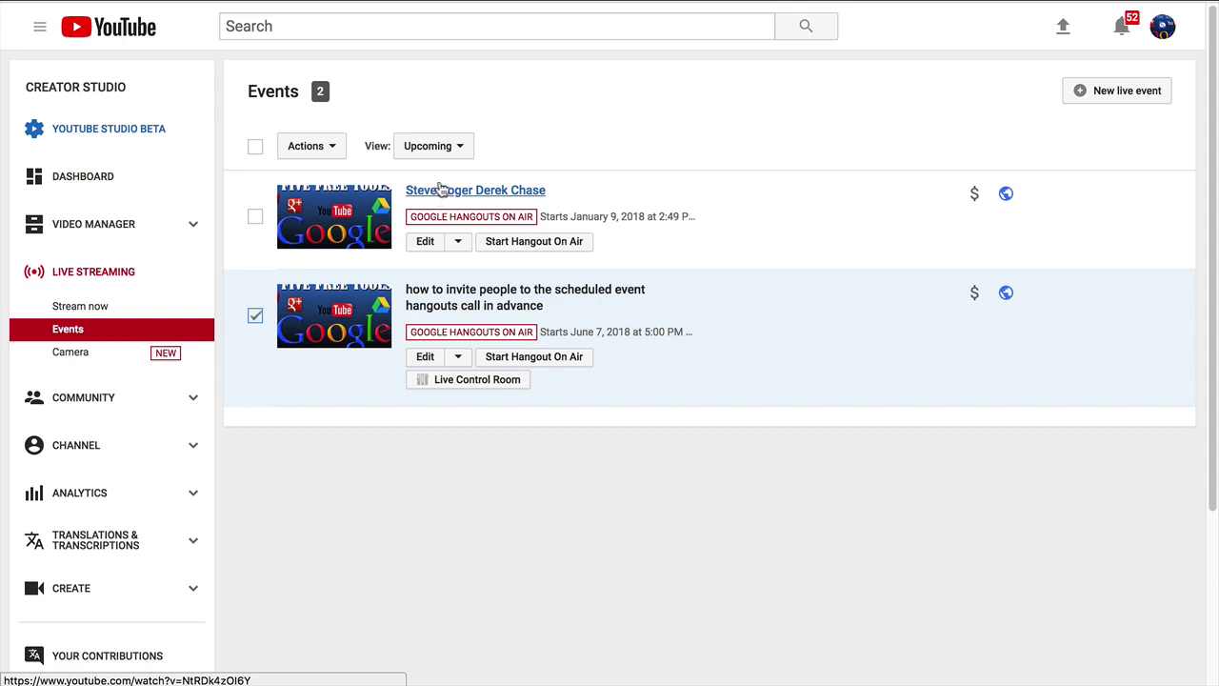
# Open the Creator Studio dashboard and point out the channel's subscriber count and the name Five Free Tools.
pyautogui.click(98, 180)
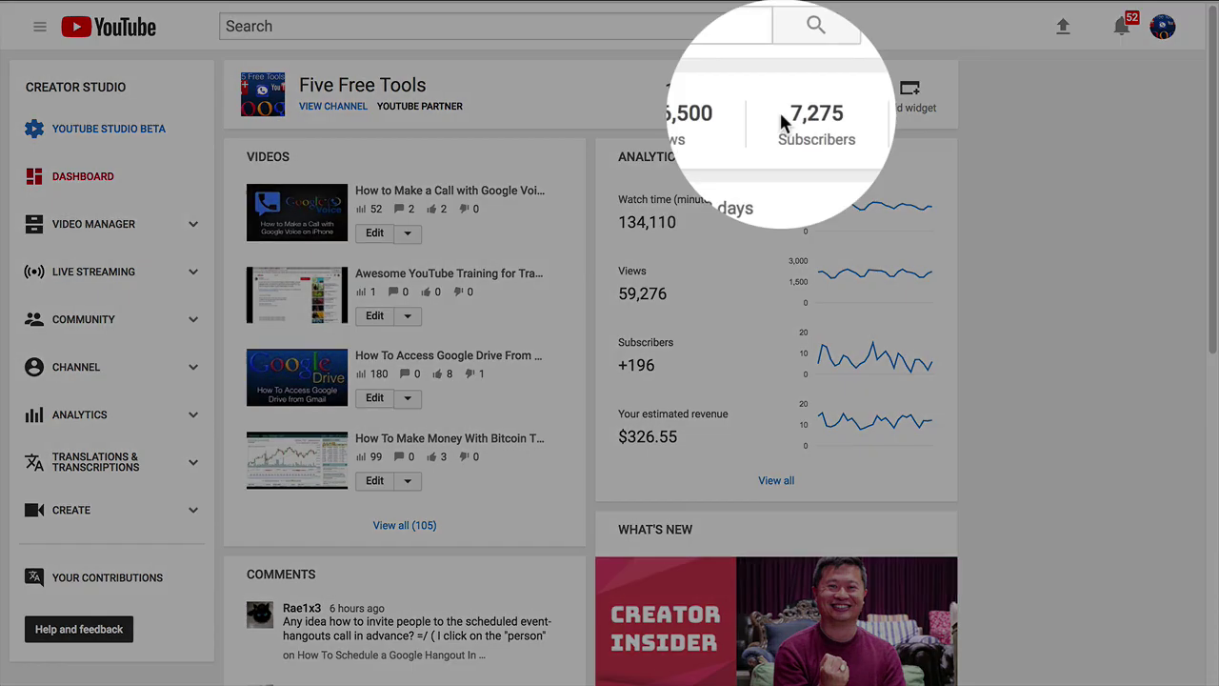
pyautogui.moveTo(786, 88); pyautogui.dragTo(834, 110)
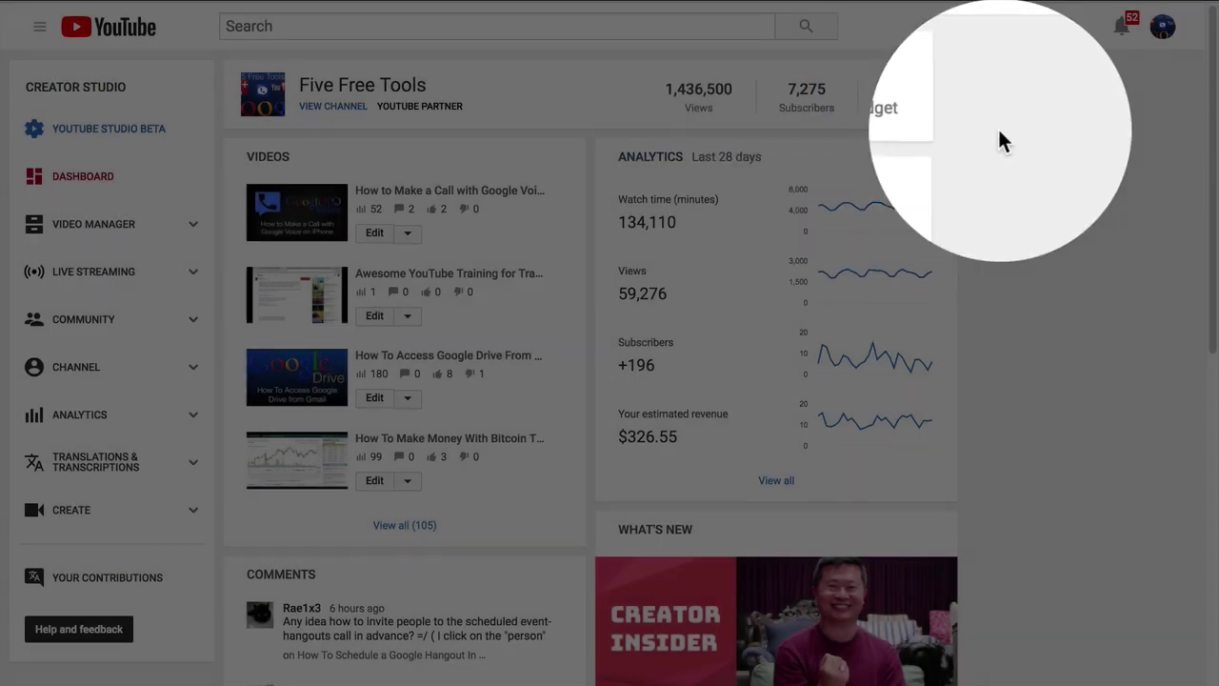
pyautogui.click(998, 129)
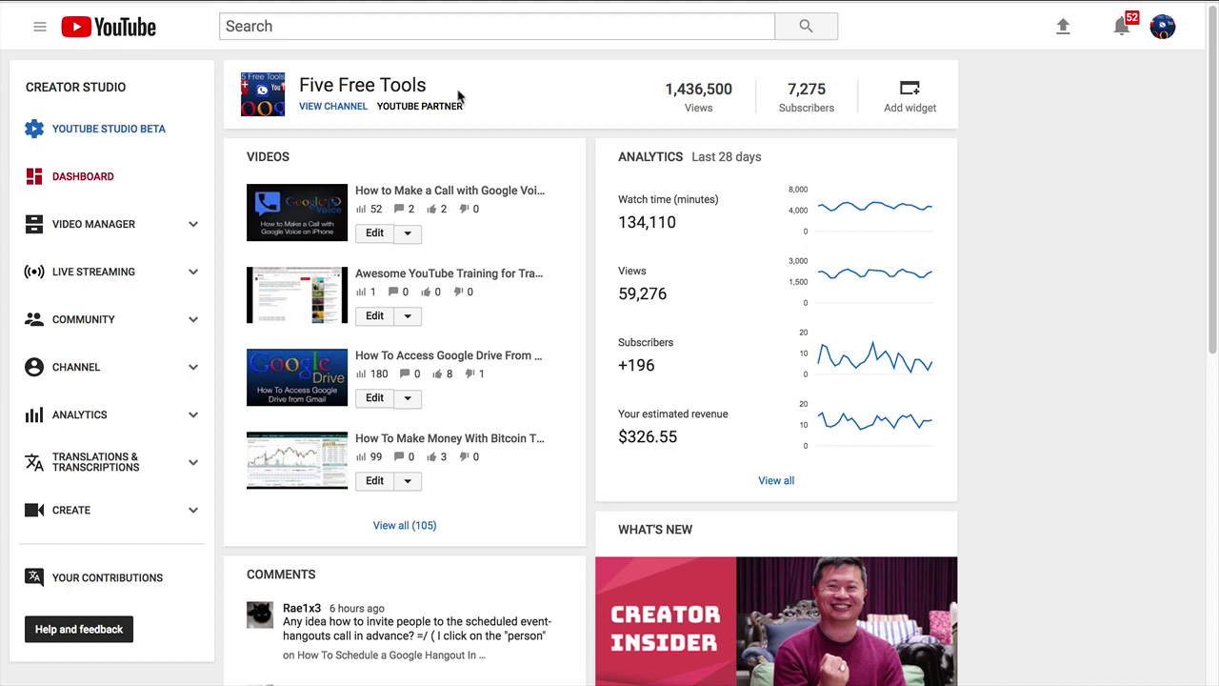
pyautogui.moveTo(433, 88); pyautogui.dragTo(299, 88)
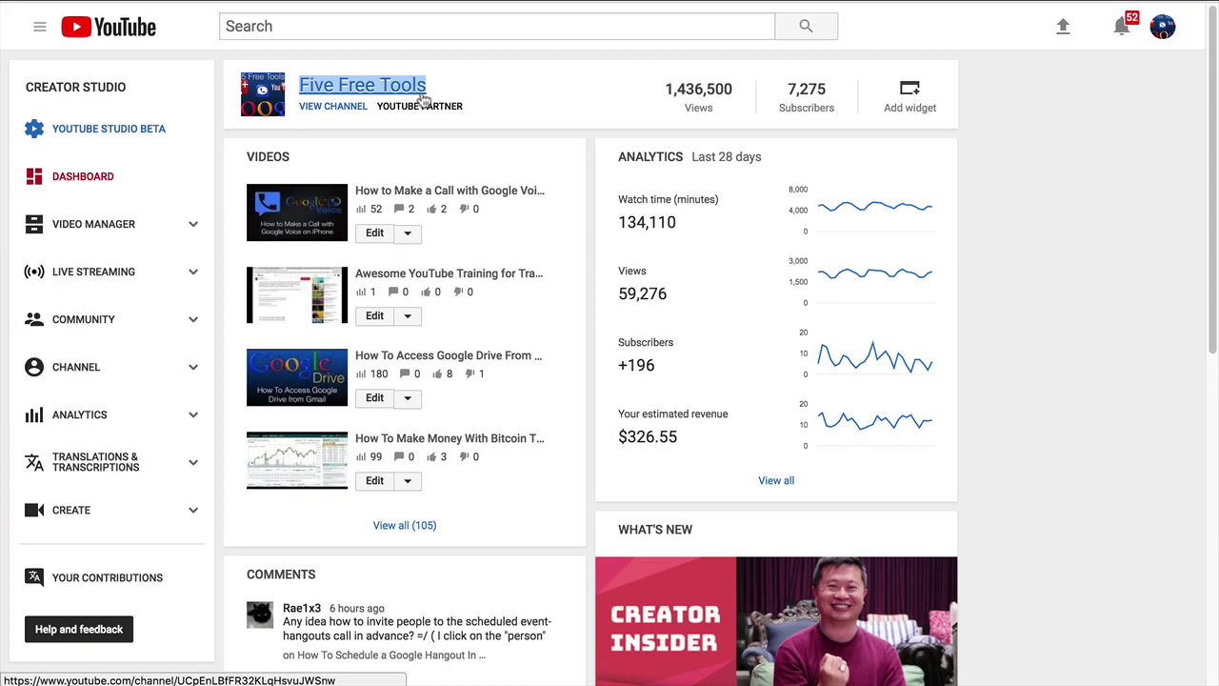
pyautogui.click(1081, 207)
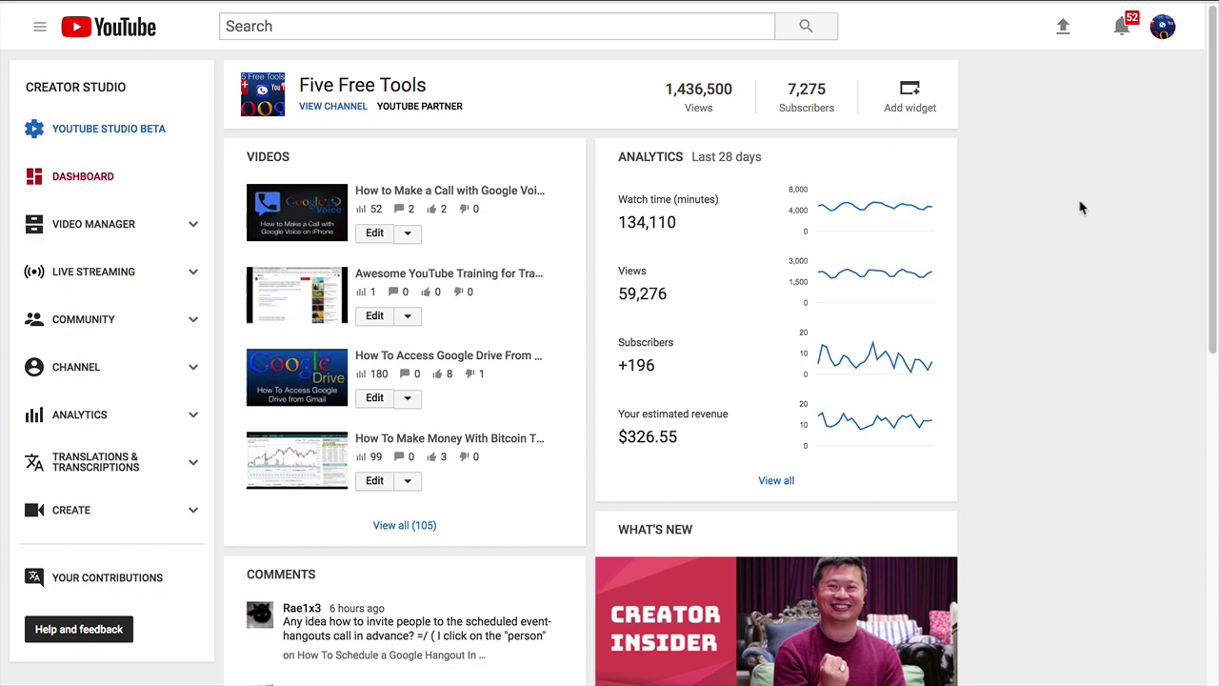